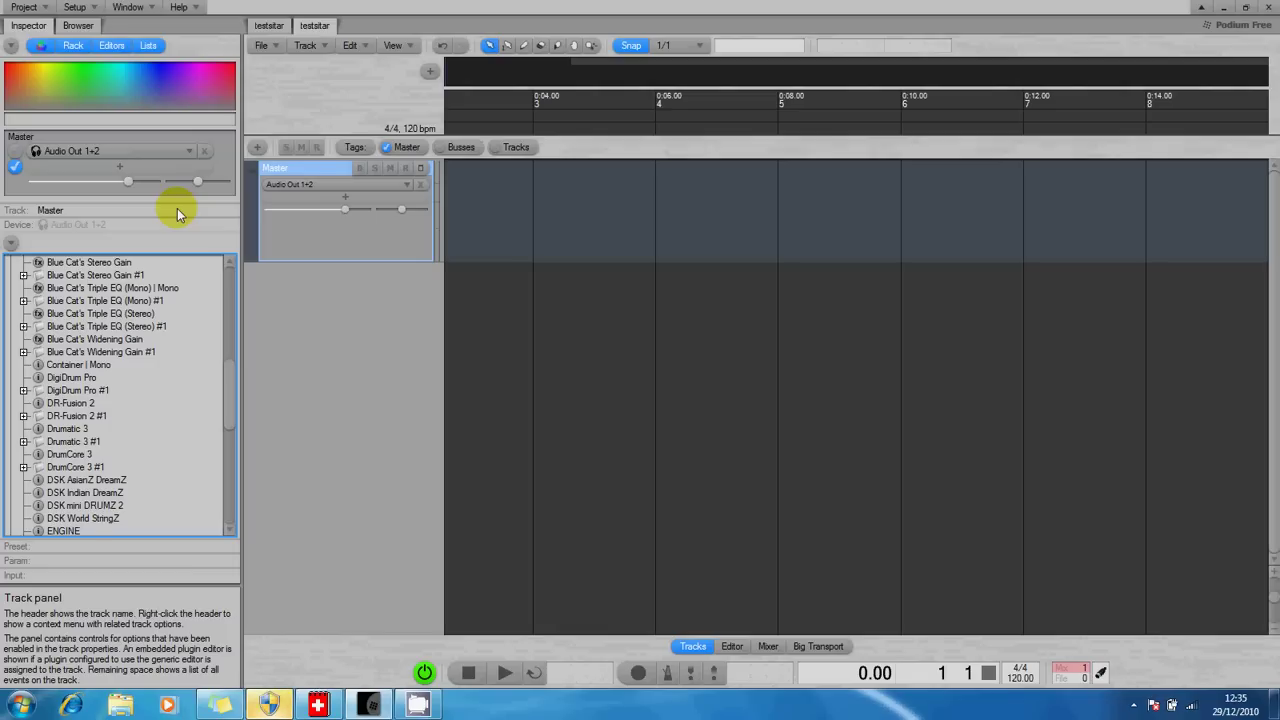
# Step: Return to the music project and add a new Track 1
pyautogui.click(318, 706)
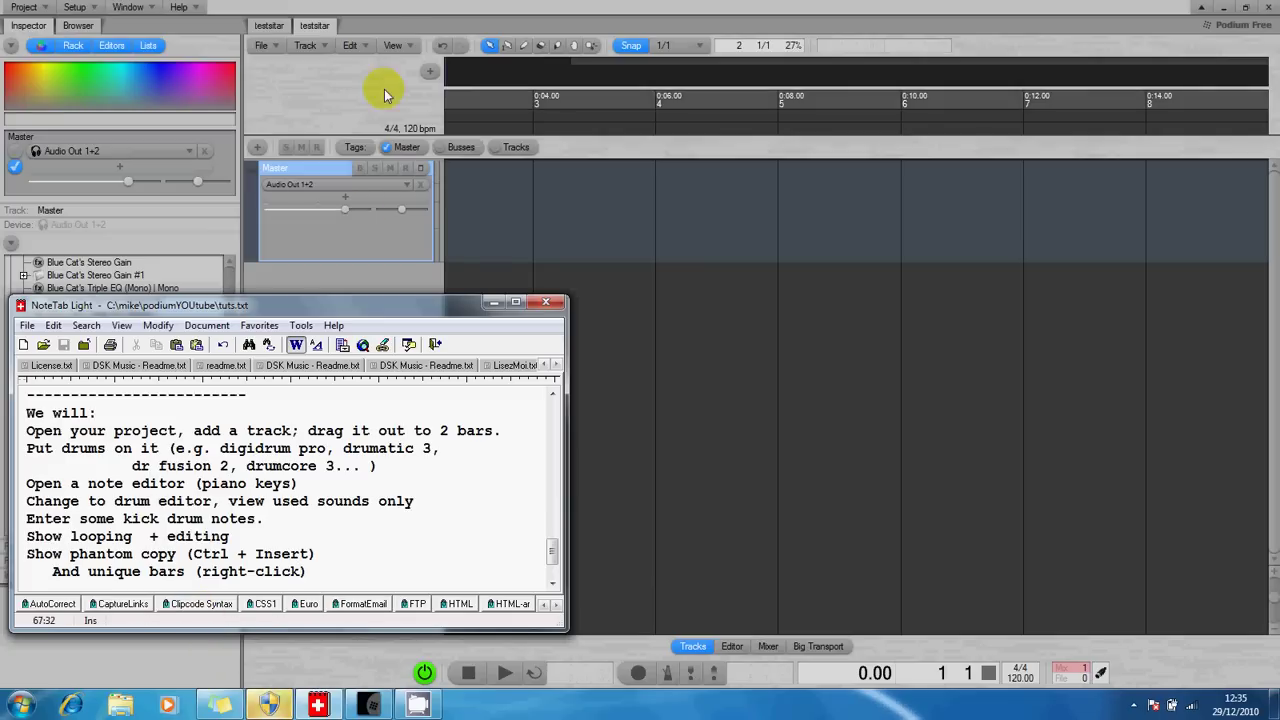
pyautogui.click(404, 10)
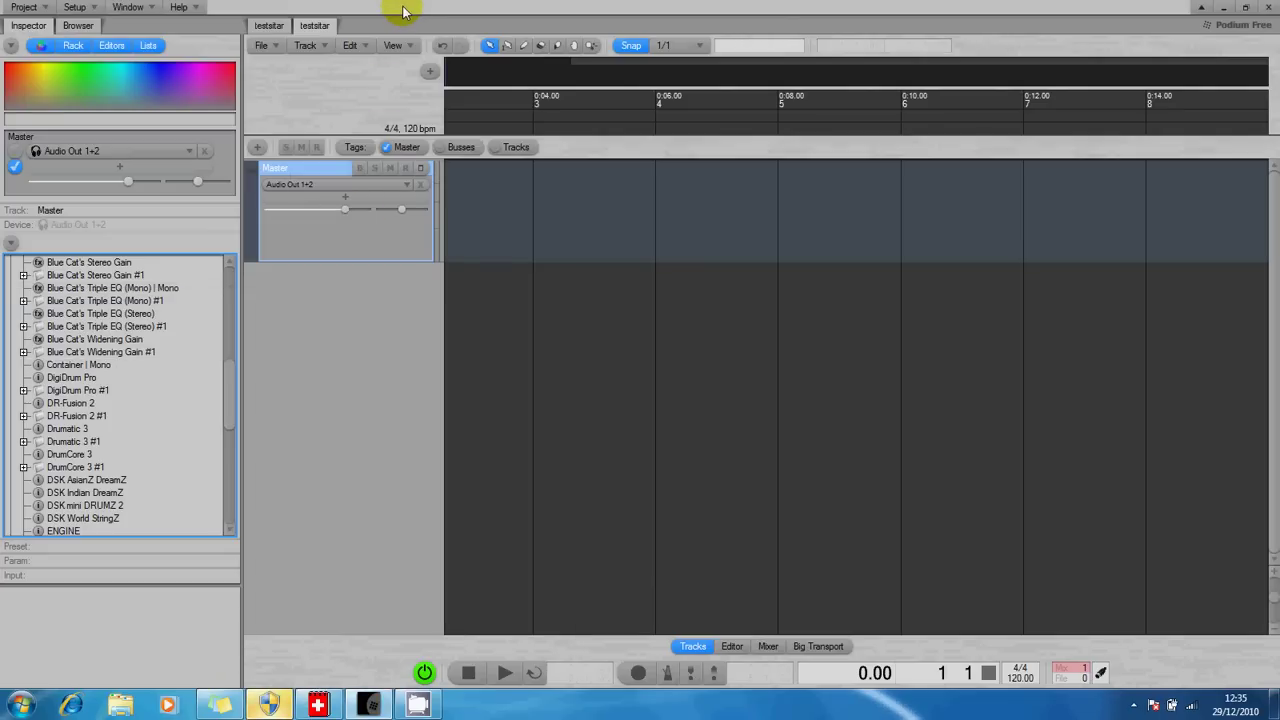
pyautogui.click(257, 147)
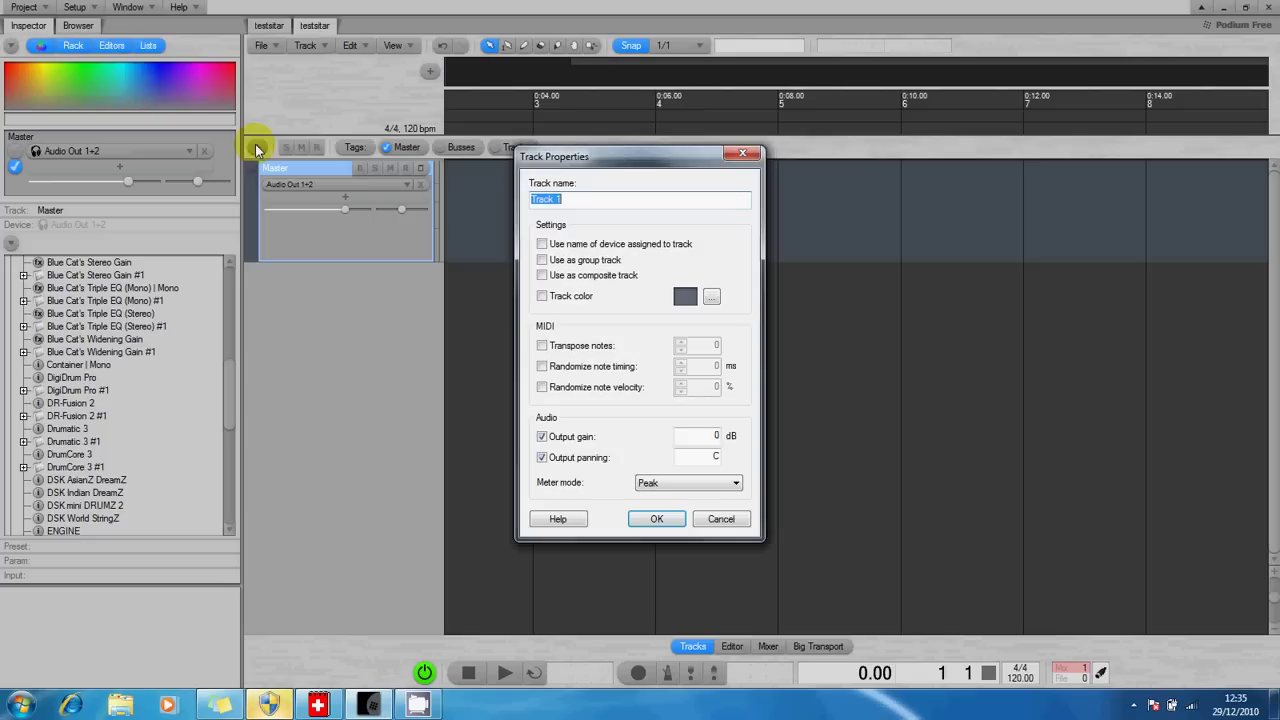
pyautogui.click(676, 522)
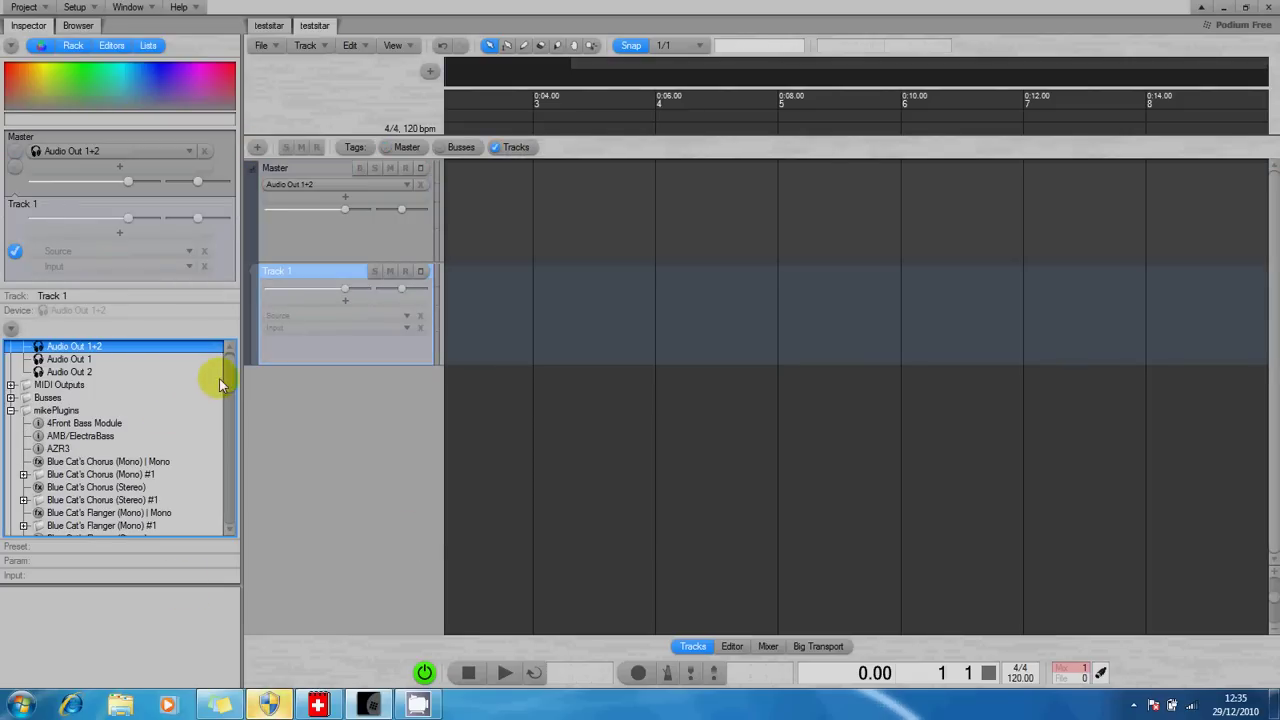
# Step: Load the DR-Fusion 2 drum instrument as Track 1's sound source
pyautogui.moveTo(230, 371); pyautogui.dragTo(224, 432)
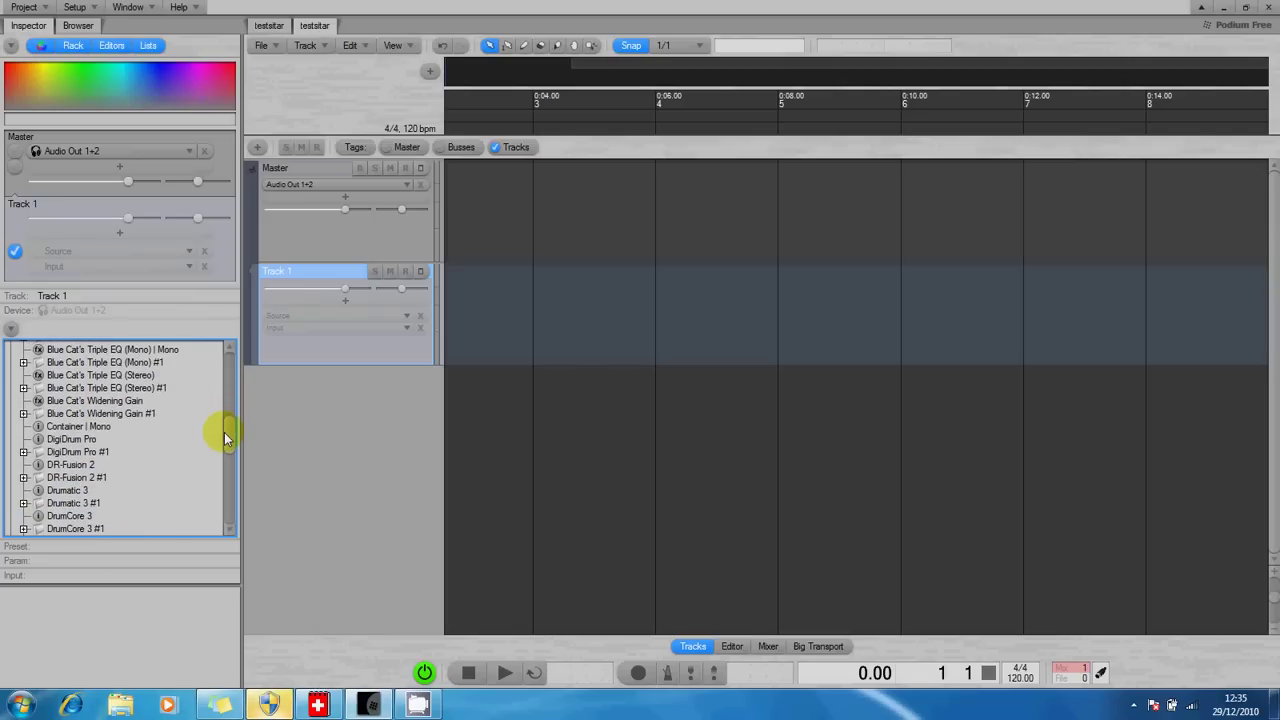
pyautogui.click(76, 465)
pyautogui.moveTo(76, 465); pyautogui.dragTo(309, 313)
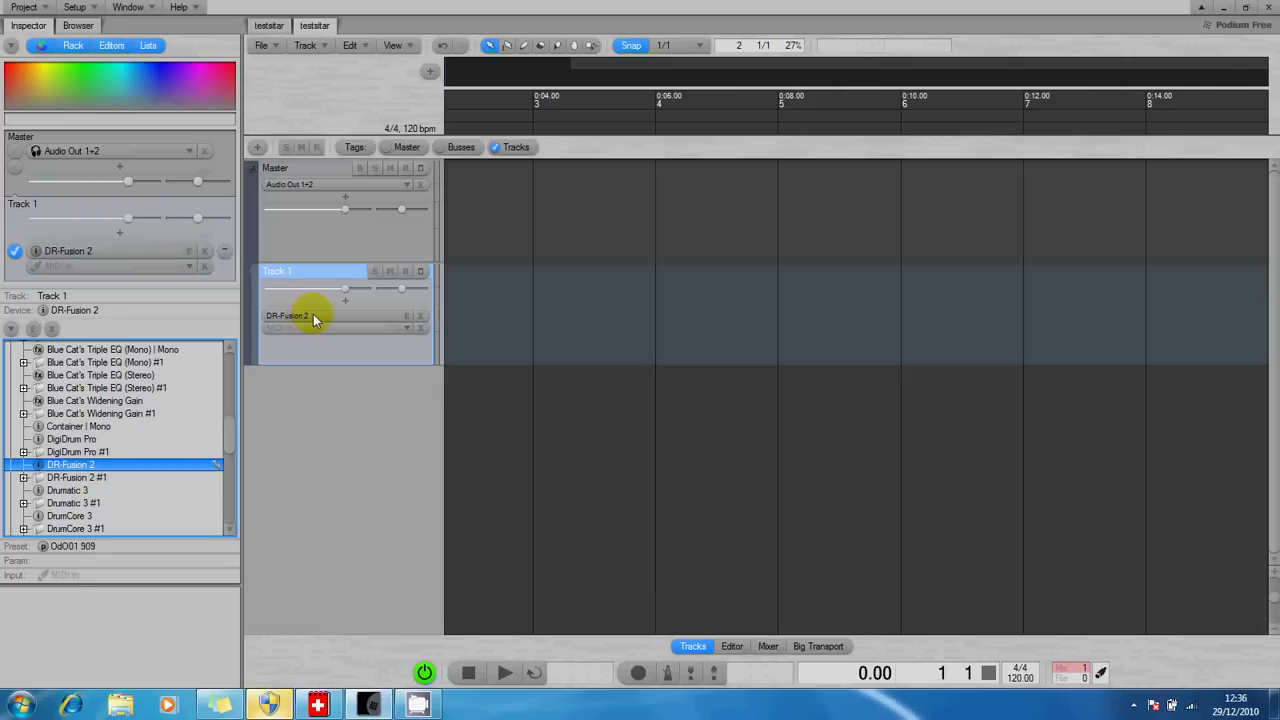
pyautogui.doubleClick(313, 317)
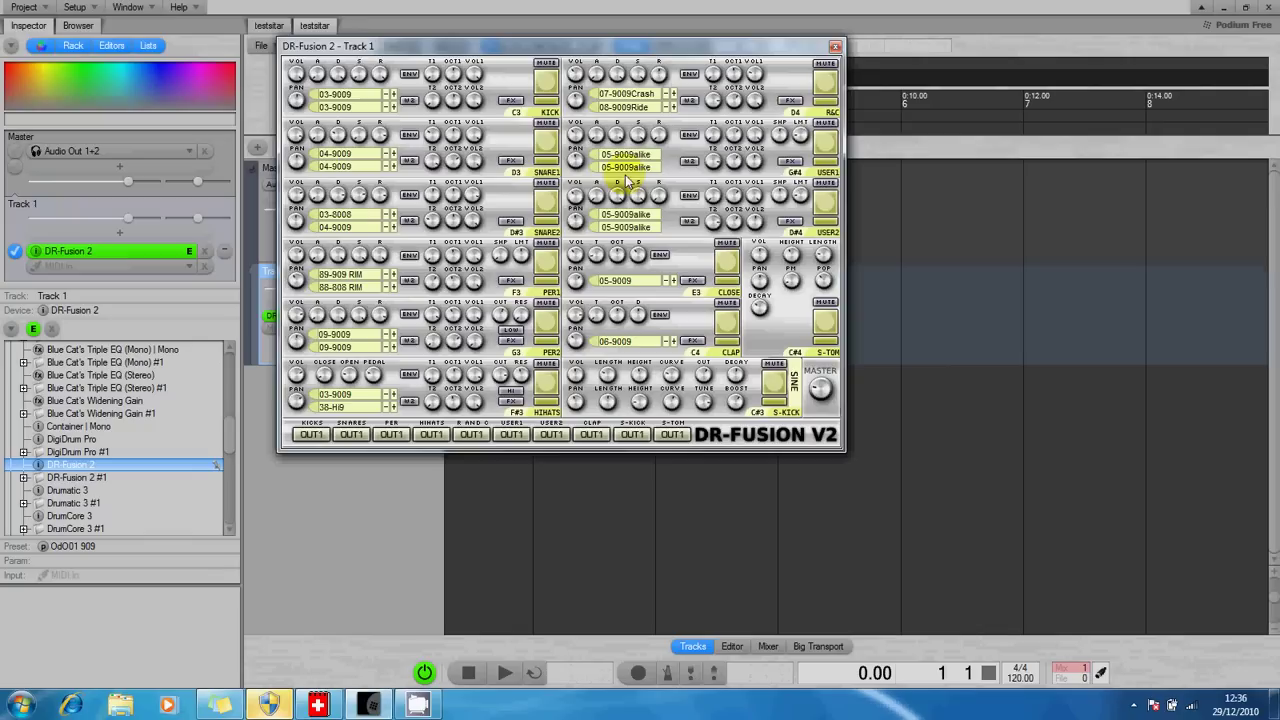
pyautogui.click(835, 47)
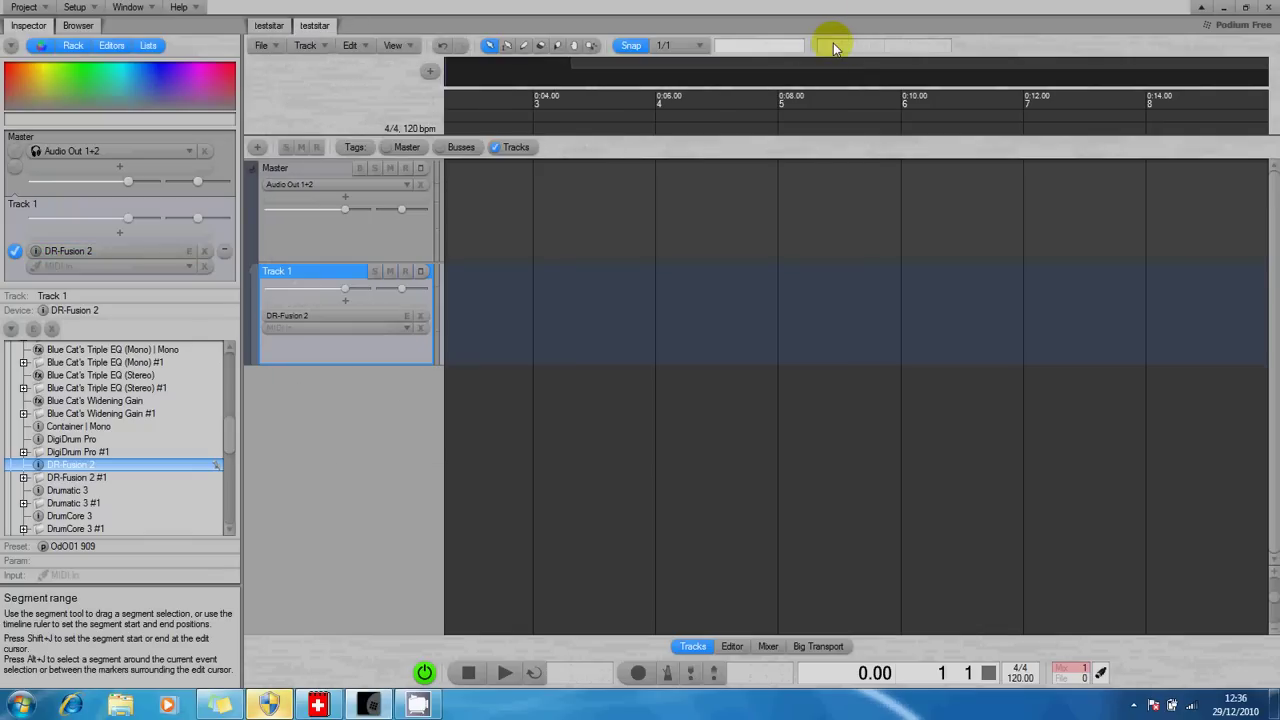
pyautogui.rightClick(329, 320)
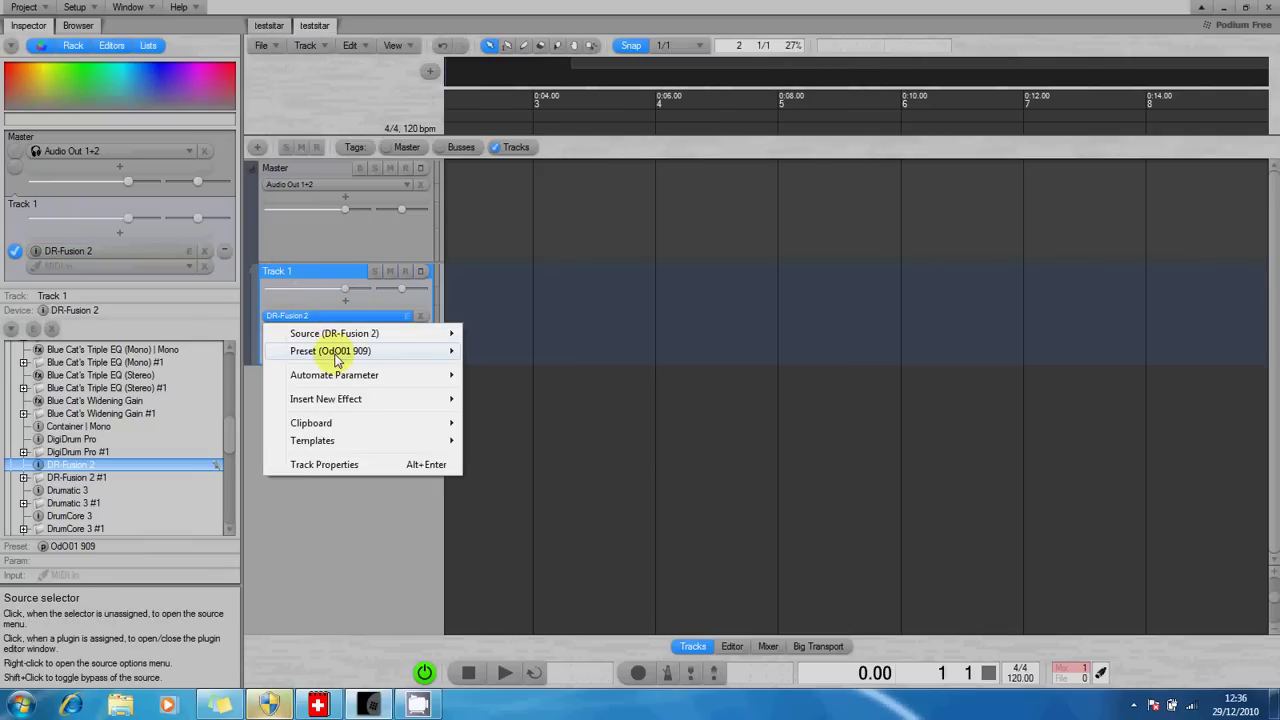
pyautogui.moveTo(331, 352)
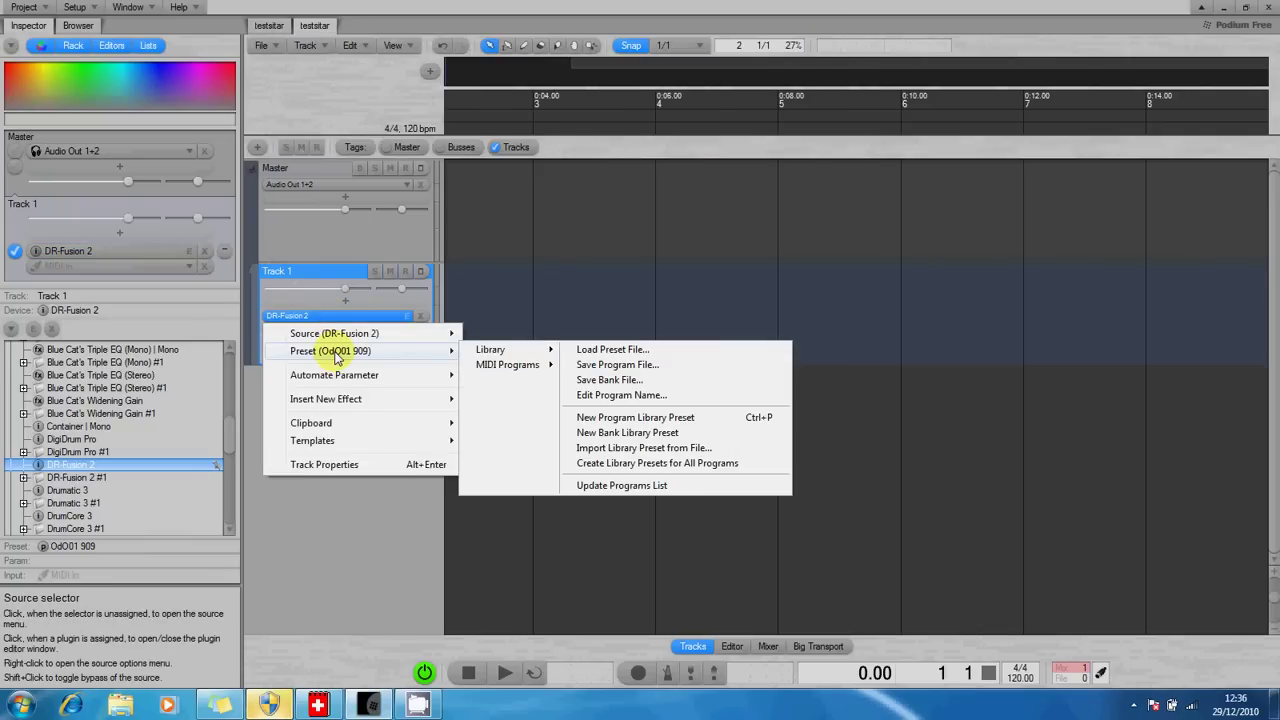
pyautogui.click(342, 553)
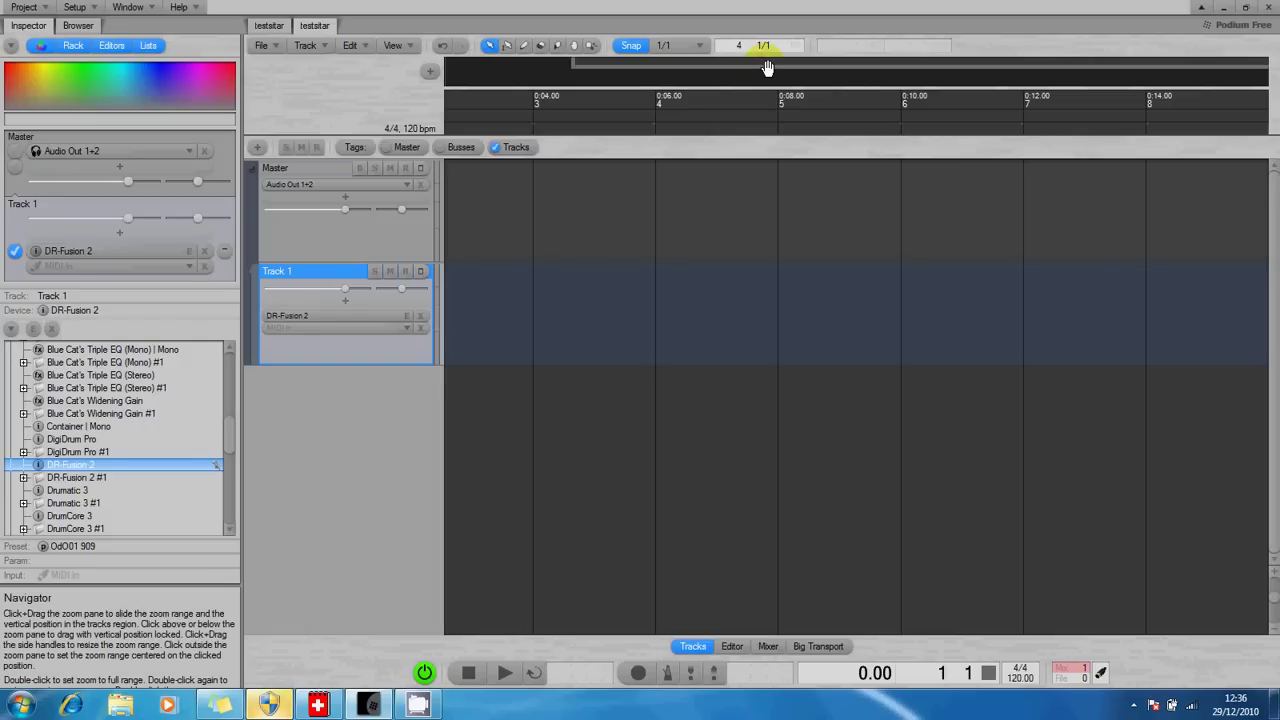
# Step: Create a clip at the start of Track 1 and stretch it to span two bars
pyautogui.moveTo(767, 68); pyautogui.dragTo(643, 88)
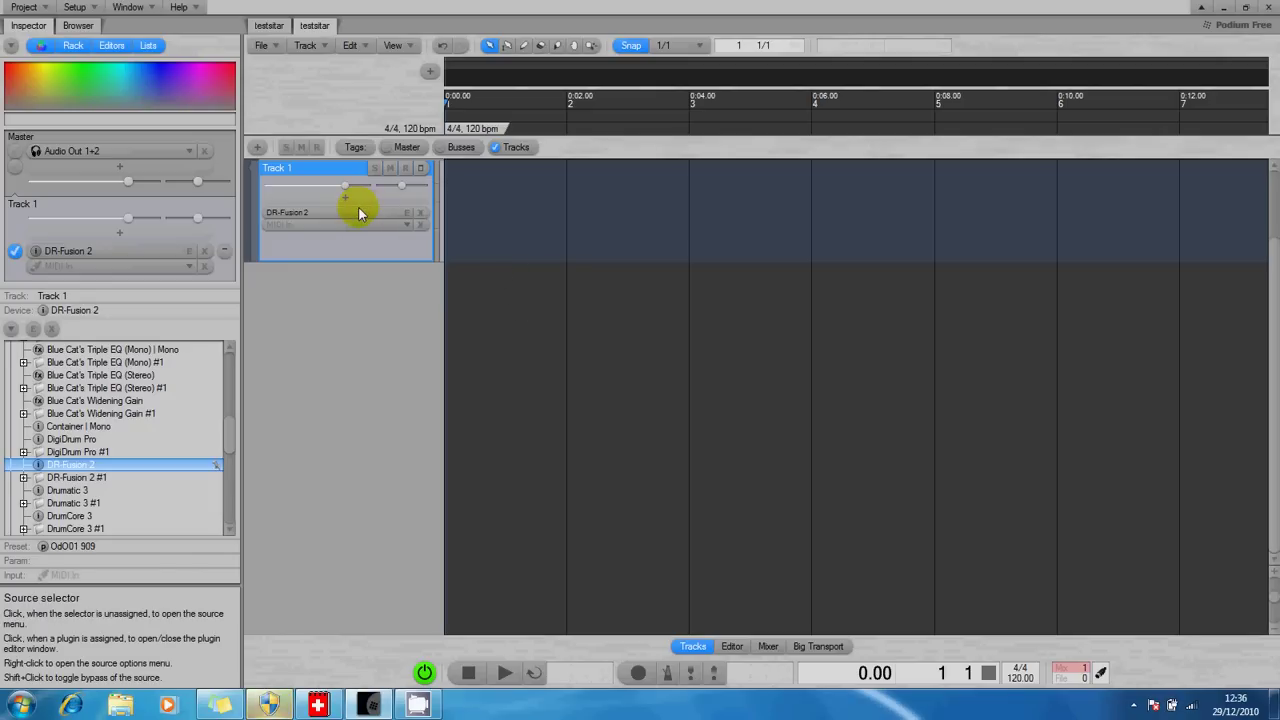
pyautogui.doubleClick(490, 207)
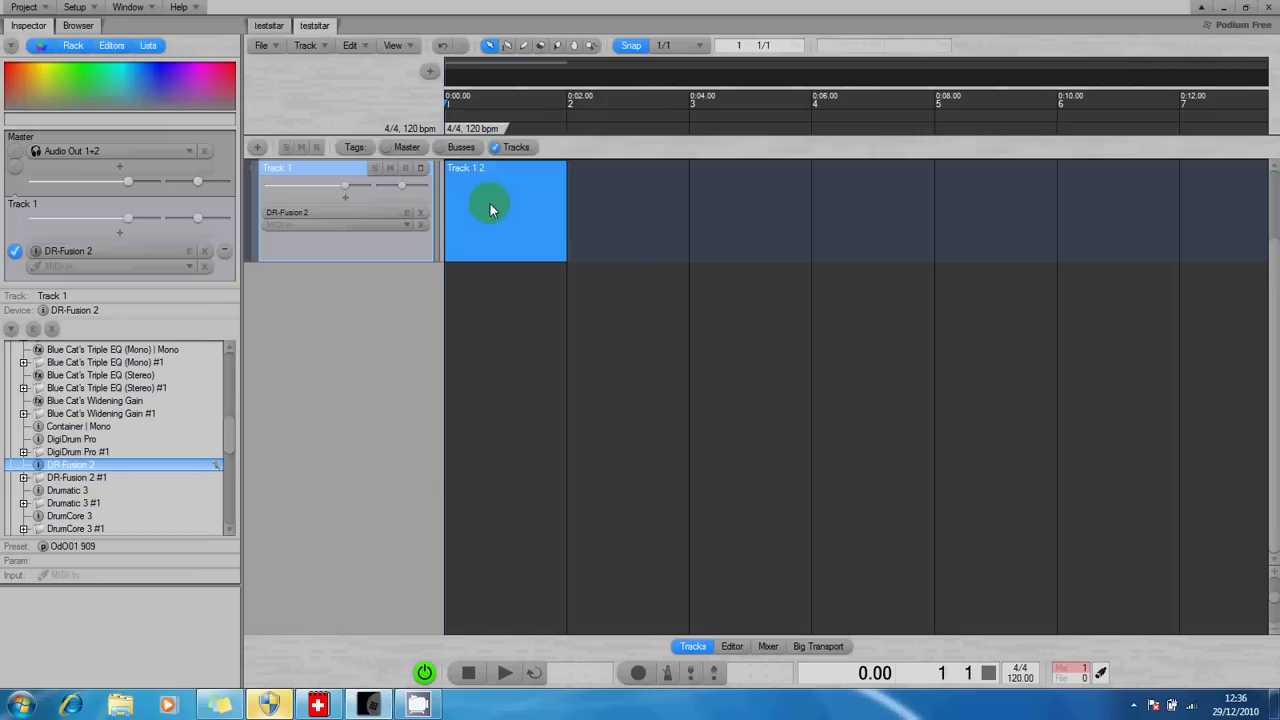
pyautogui.click(561, 254)
pyautogui.moveTo(561, 256); pyautogui.dragTo(678, 253)
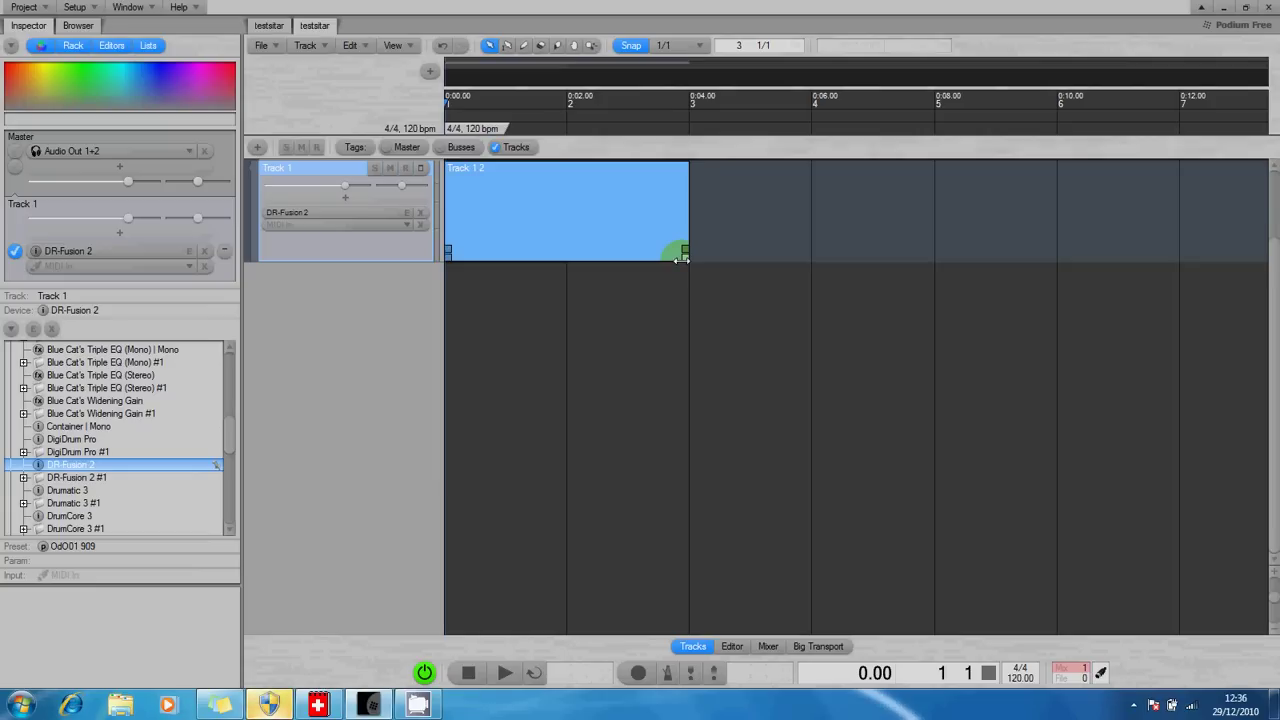
pyautogui.click(576, 220)
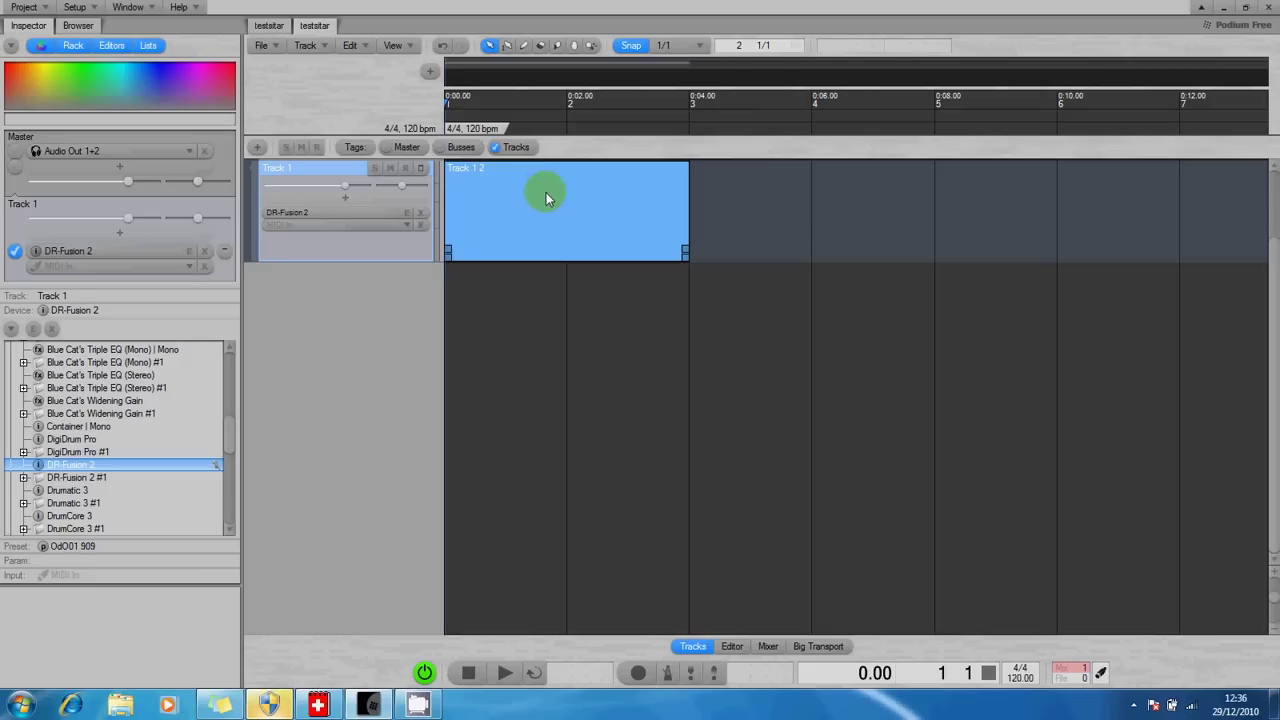
# Step: Open Track 1 2 in the note editor in Drum Map Mode with GM Drum Kit Notes enabled
pyautogui.doubleClick(546, 197)
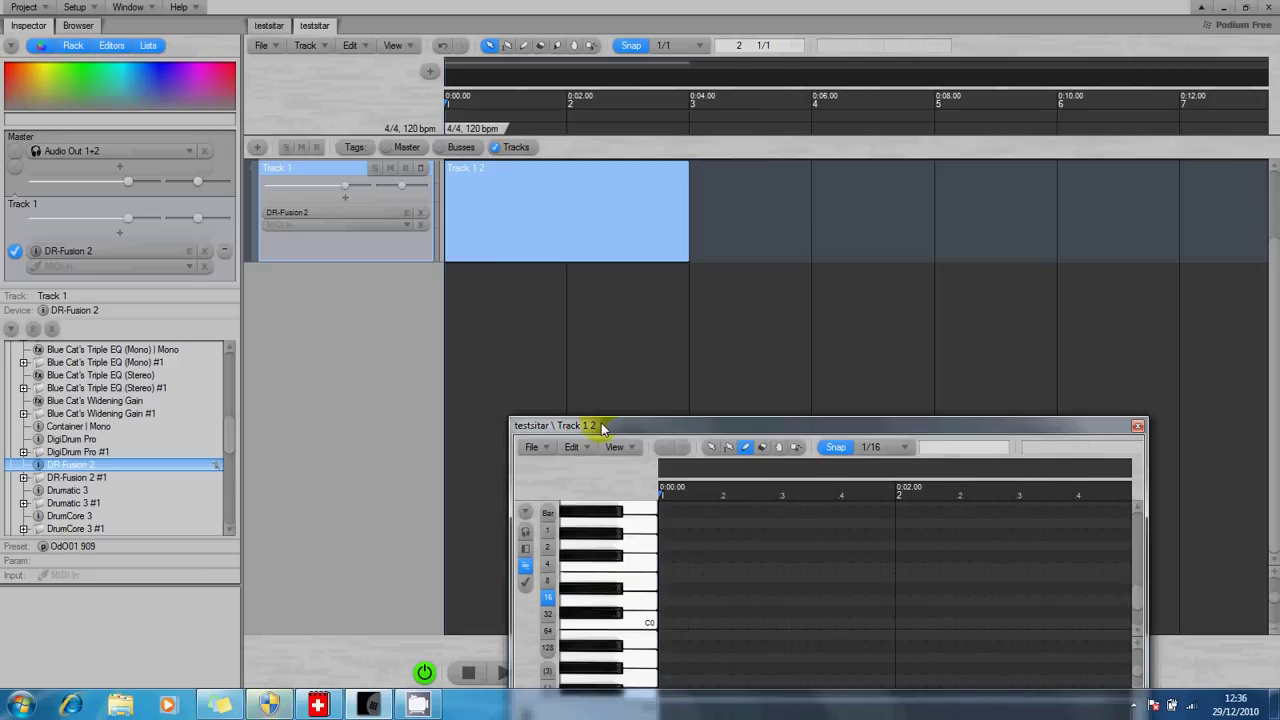
pyautogui.moveTo(603, 427); pyautogui.dragTo(605, 310)
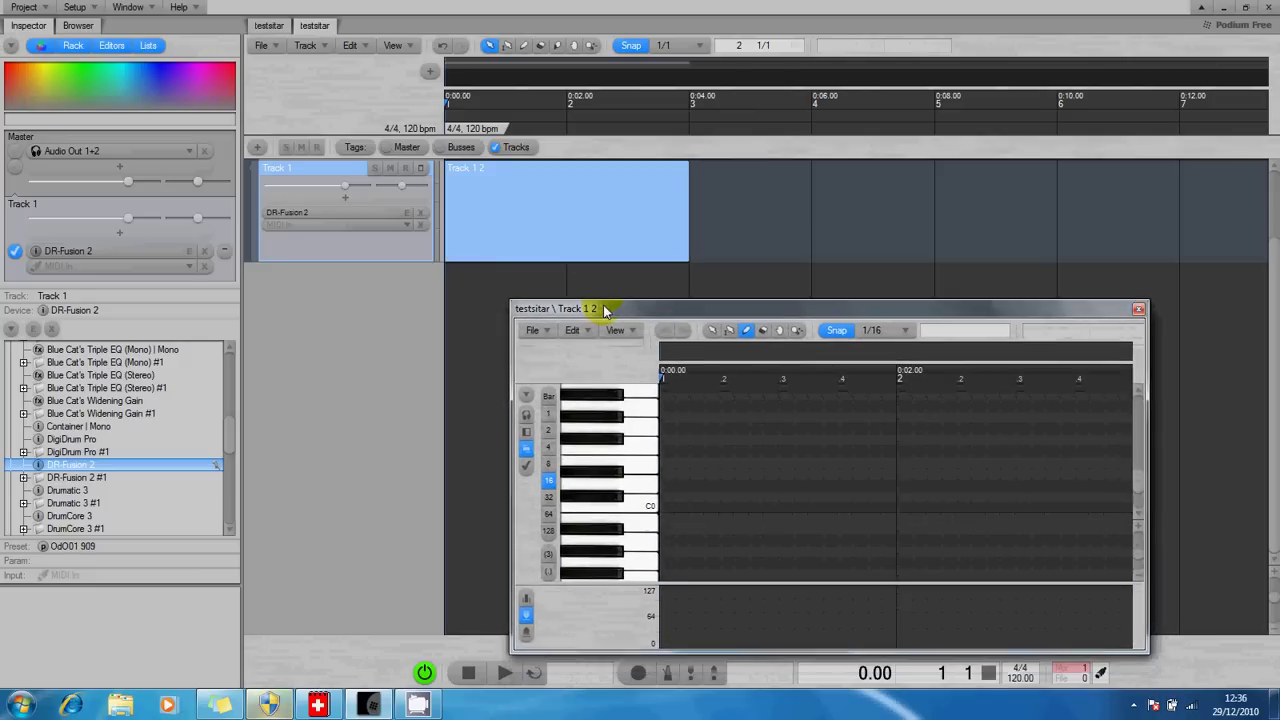
pyautogui.click(527, 395)
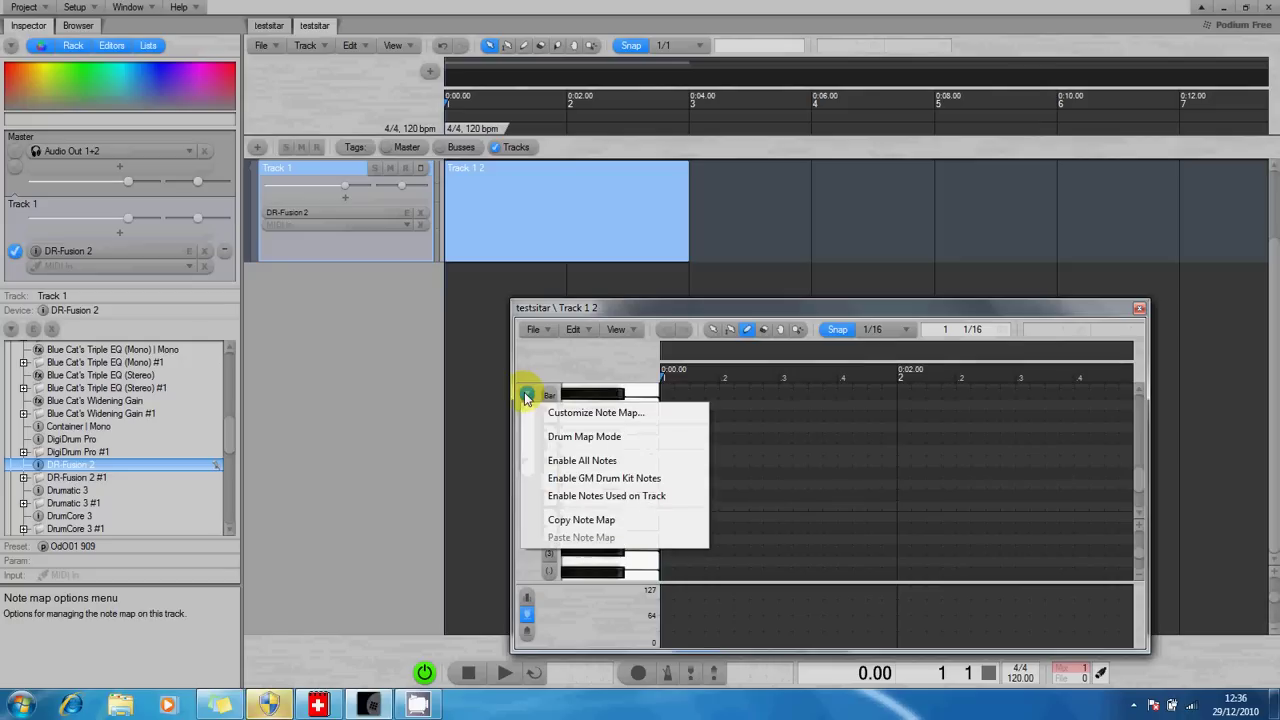
pyautogui.click(558, 440)
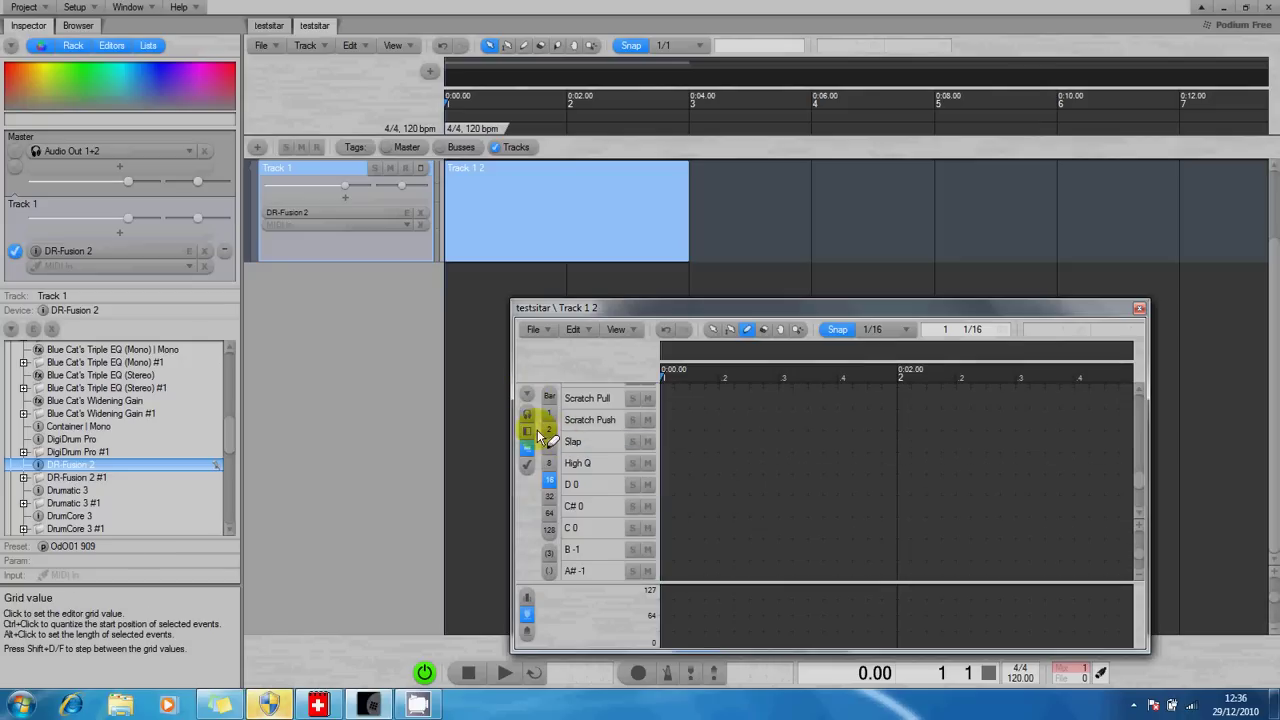
pyautogui.click(527, 396)
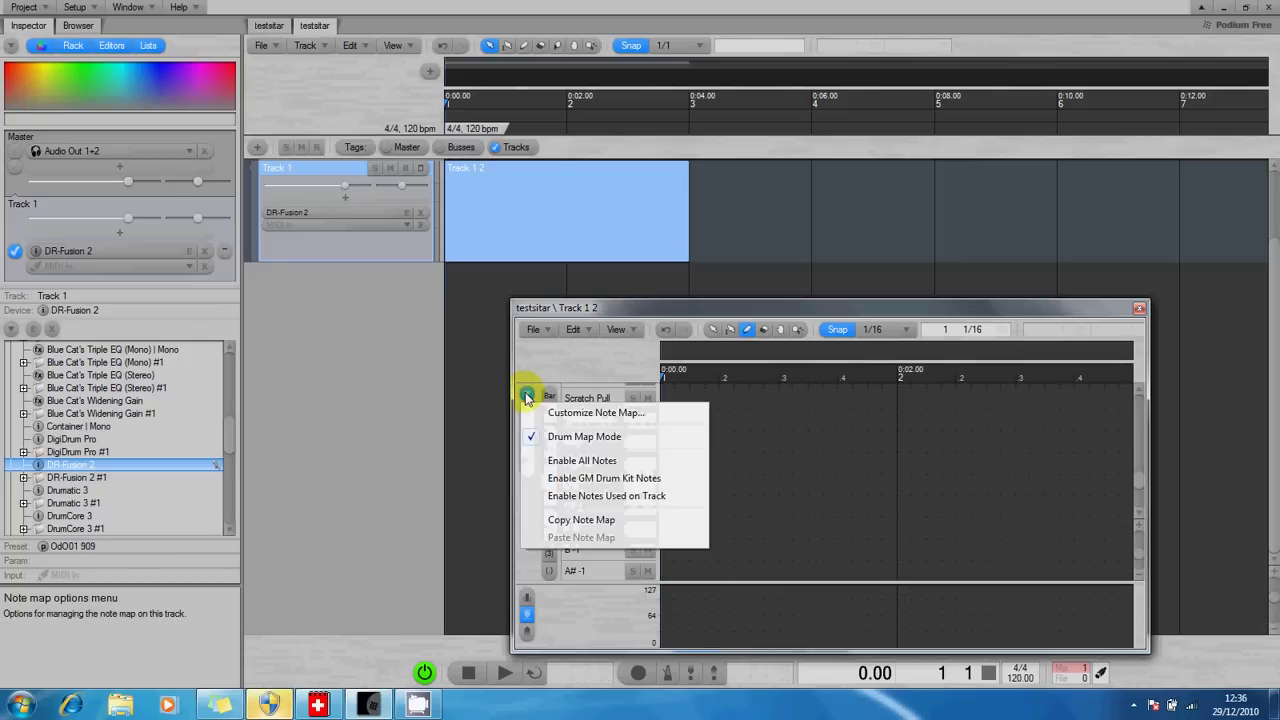
pyautogui.click(576, 479)
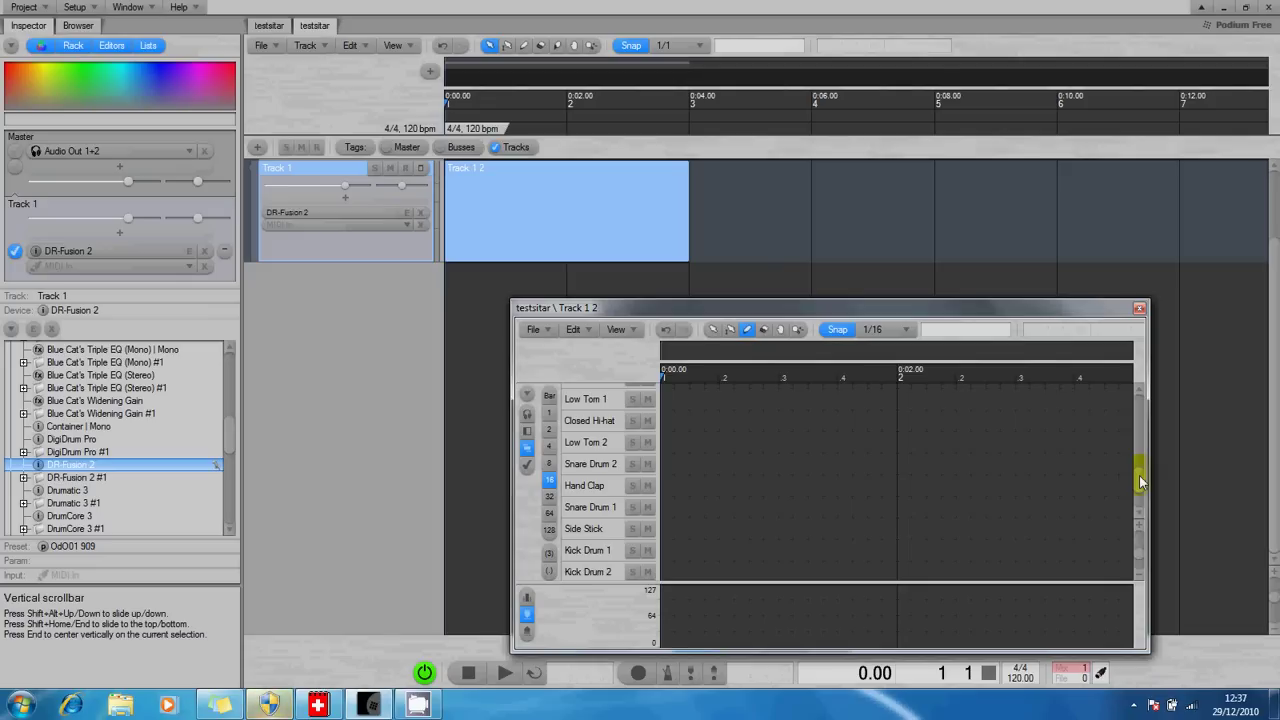
# Step: Record sixteenth-note Kick Drum 2 hits over the first beat, then rewind and play them back
pyautogui.scroll(5, 1141, 481)
pyautogui.scroll(-6, 1142, 482)
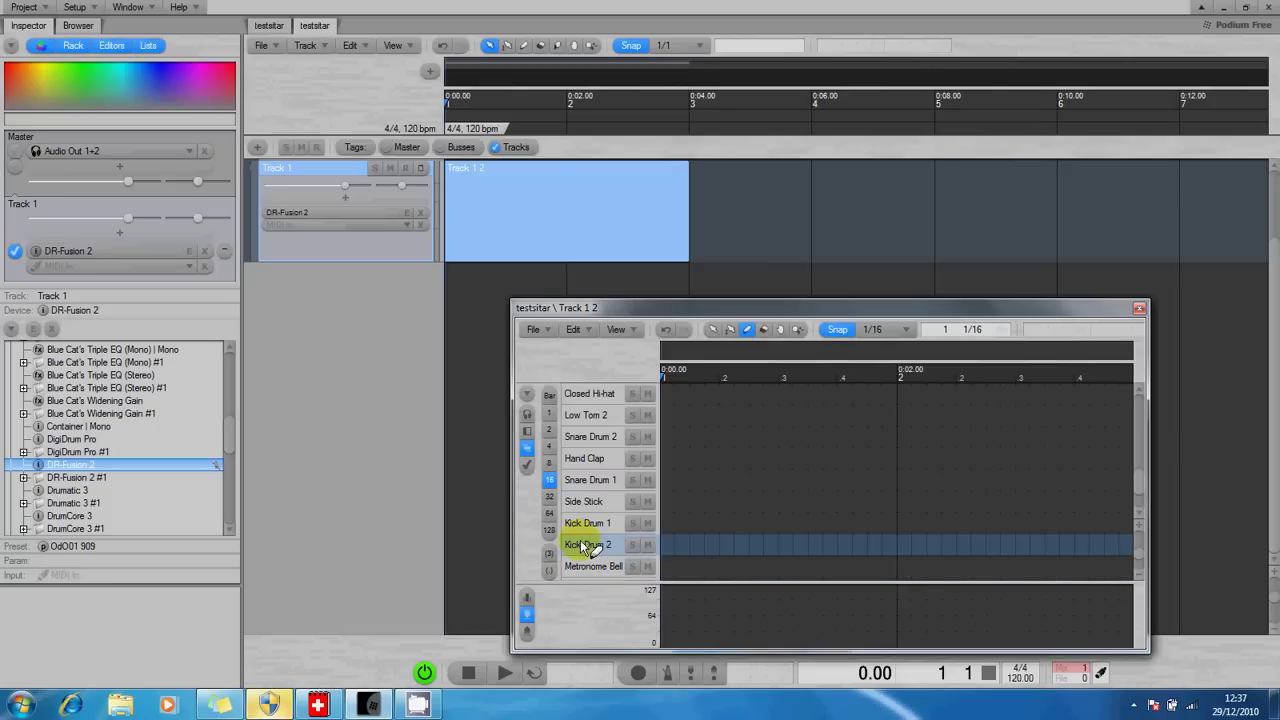
pyautogui.press('space')
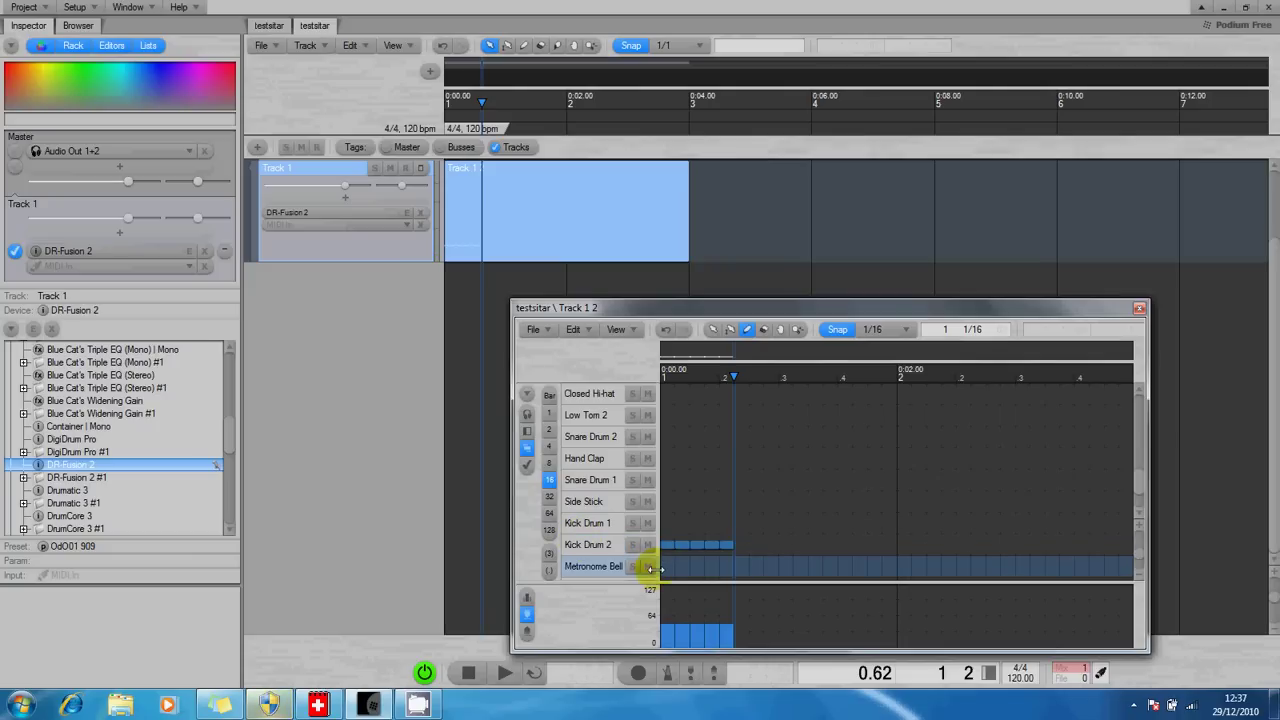
pyautogui.press('space')
pyautogui.press('space')
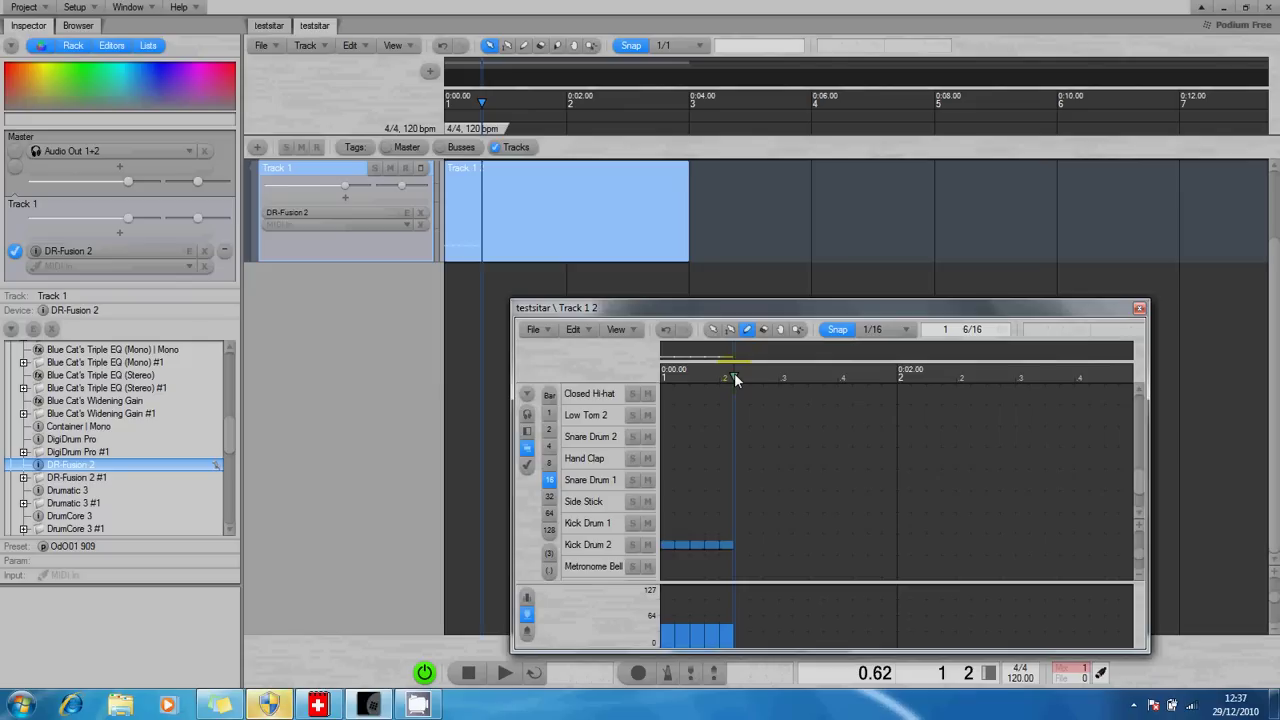
pyautogui.moveTo(725, 376); pyautogui.dragTo(652, 394)
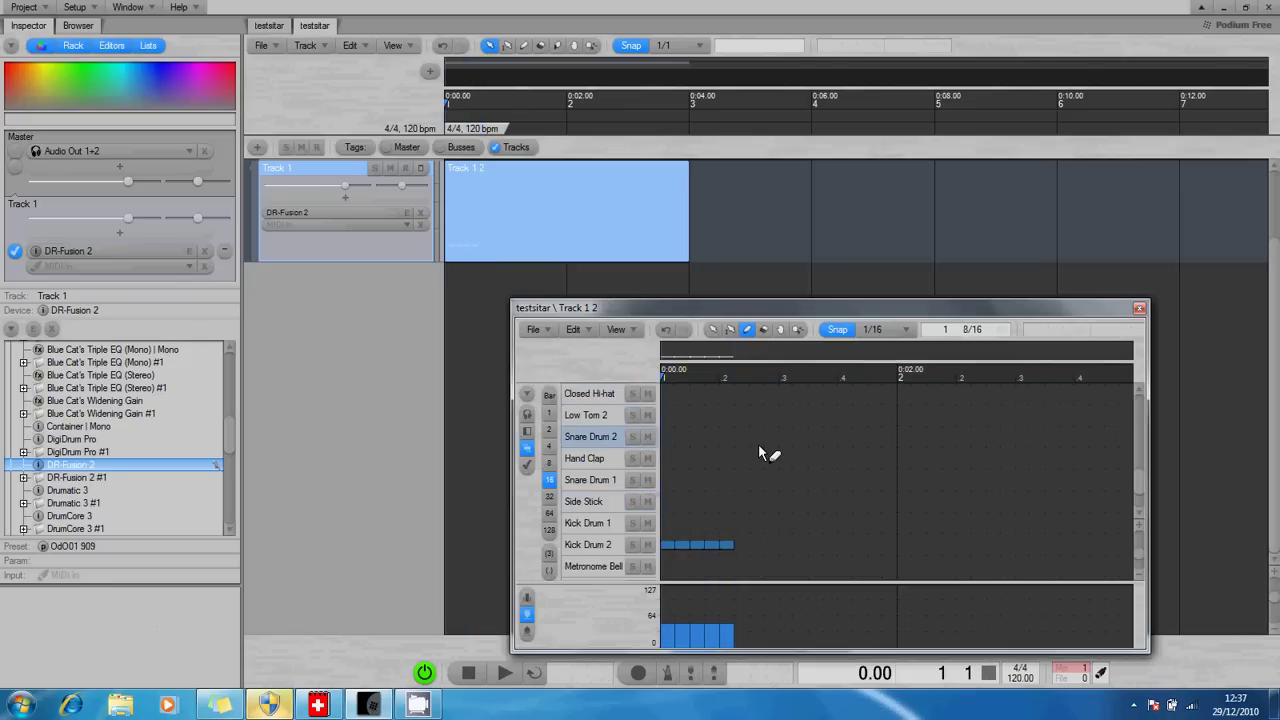
pyautogui.press('space')
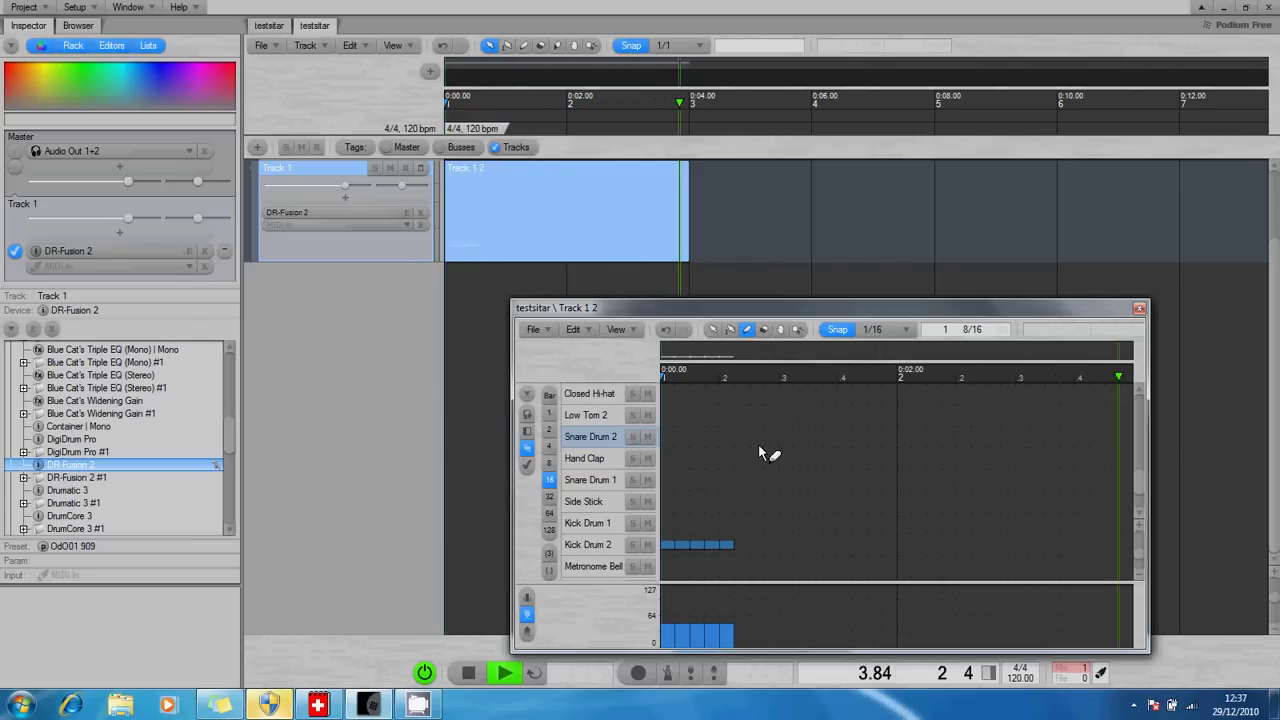
pyautogui.press('space')
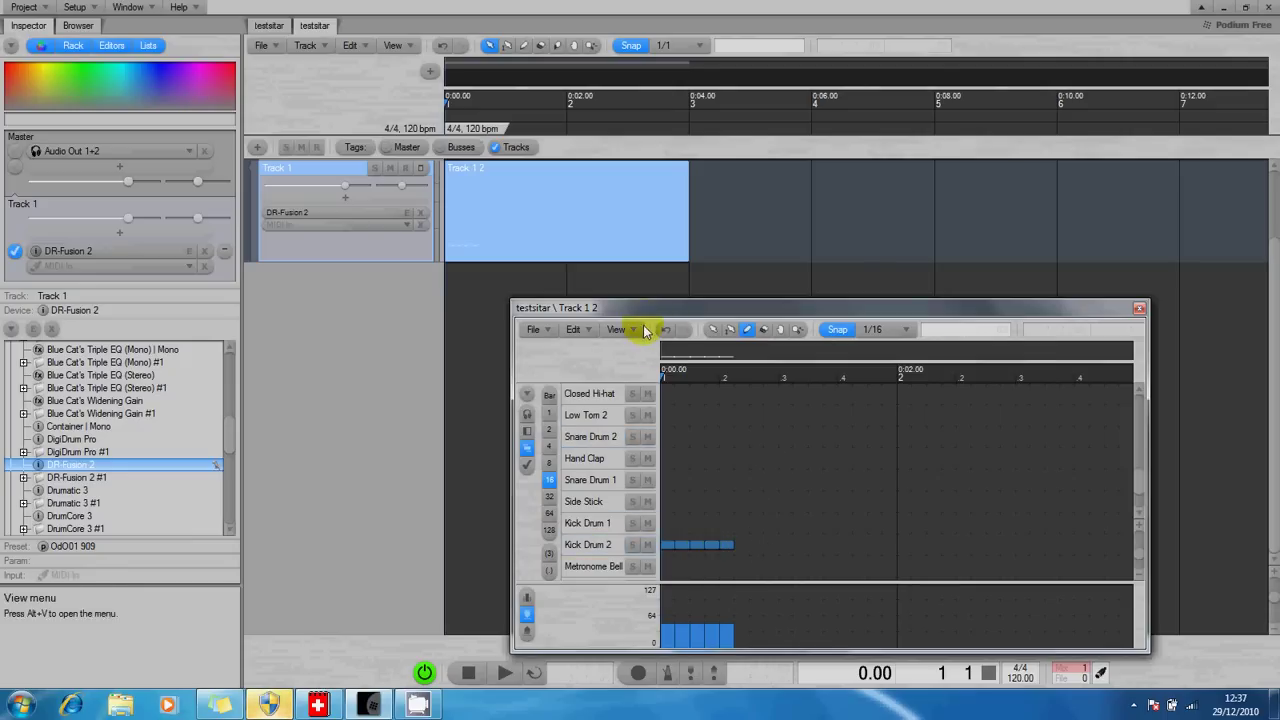
# Step: Delete the recorded kick notes and add Side Stick, Snare Drum 1 and Hand Clap test notes
pyautogui.click(576, 333)
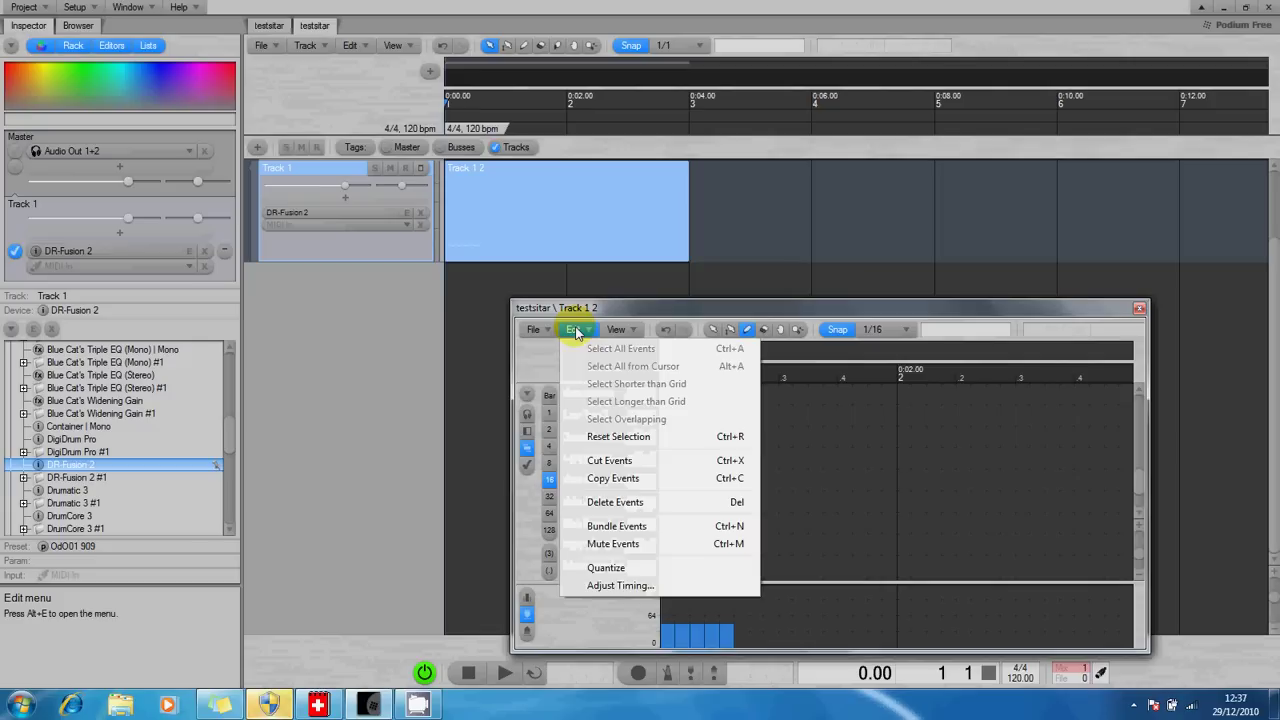
pyautogui.click(604, 501)
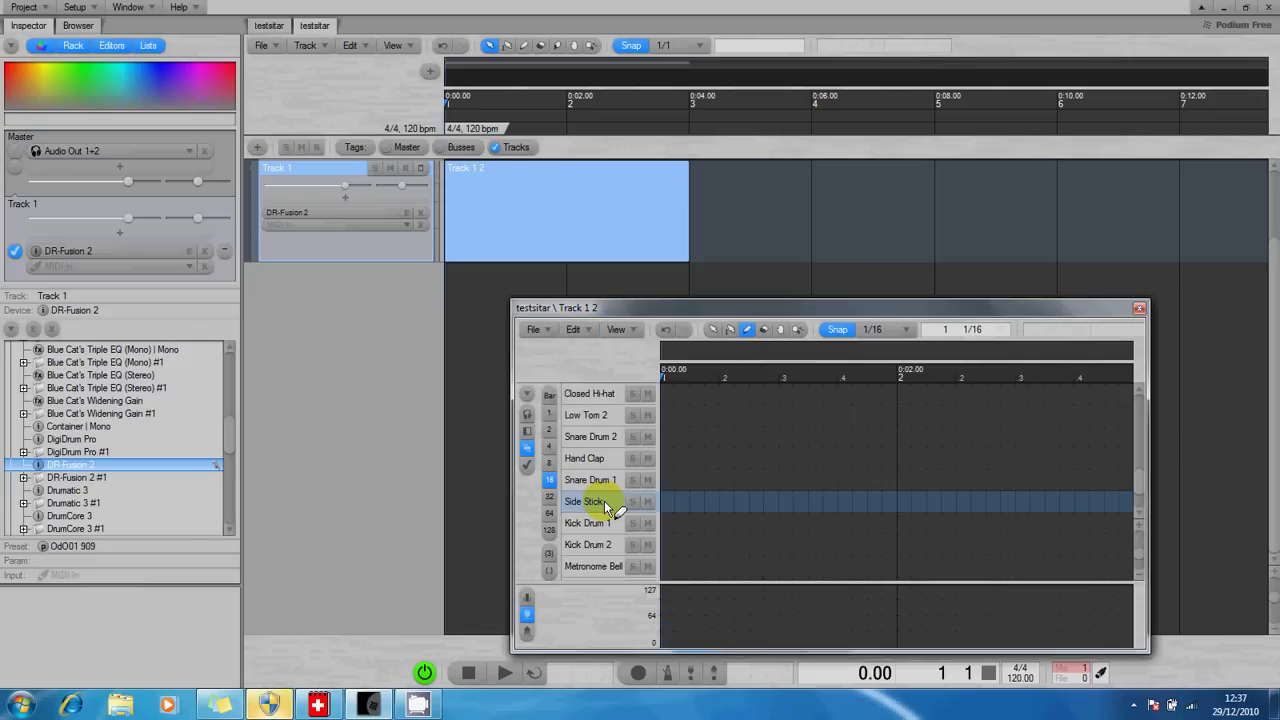
pyautogui.click(668, 502)
pyautogui.click(697, 479)
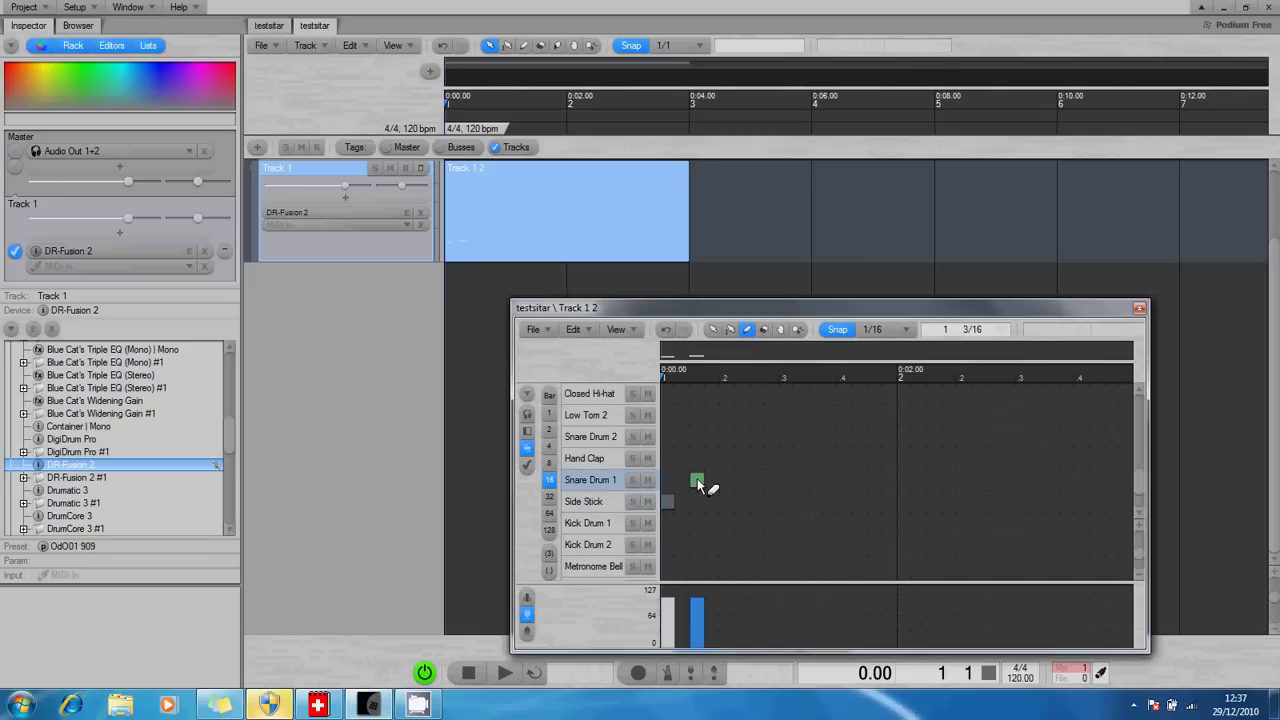
pyautogui.click(740, 459)
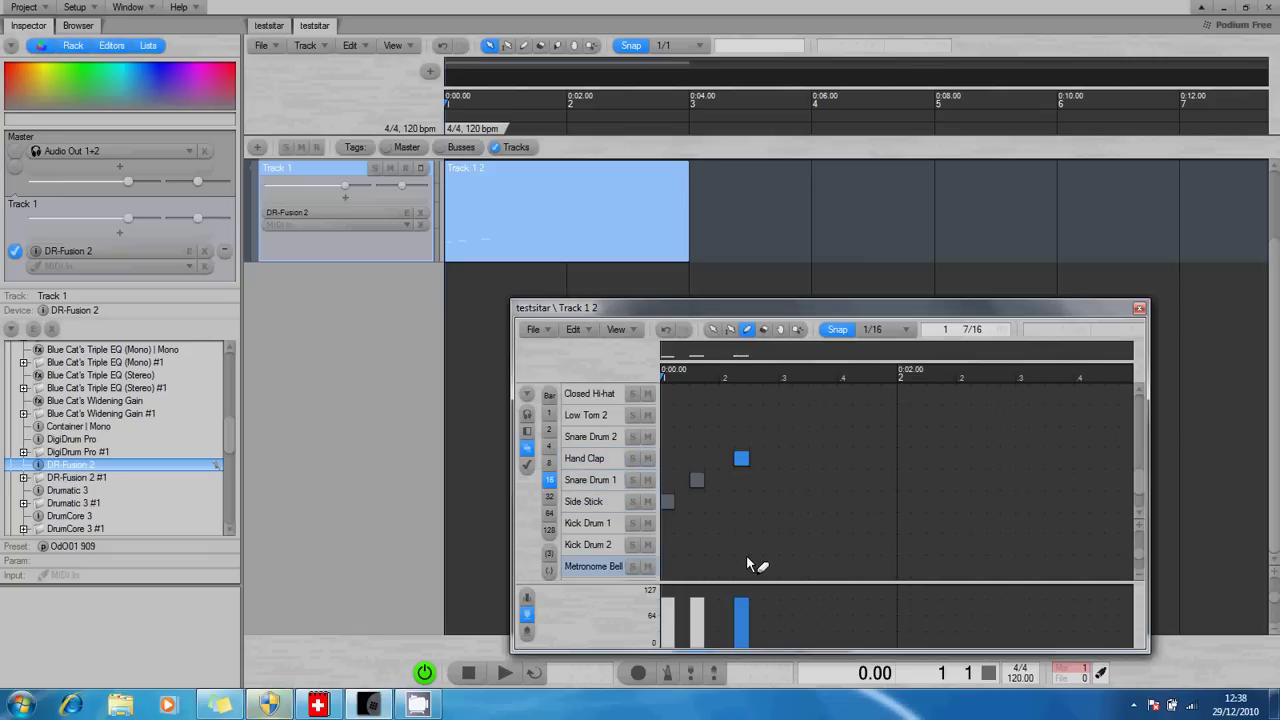
# Step: Select the three test notes and delete them with Delete Events
pyautogui.click(667, 501)
pyautogui.click(697, 480)
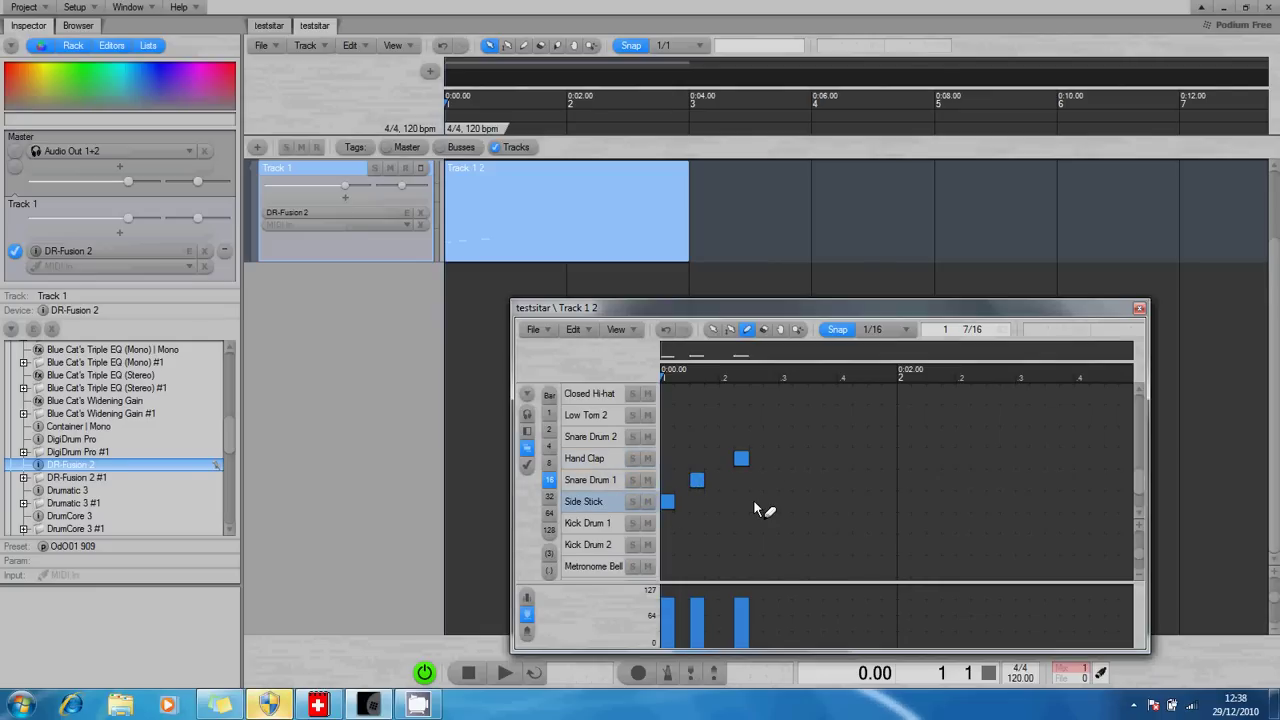
pyautogui.click(576, 332)
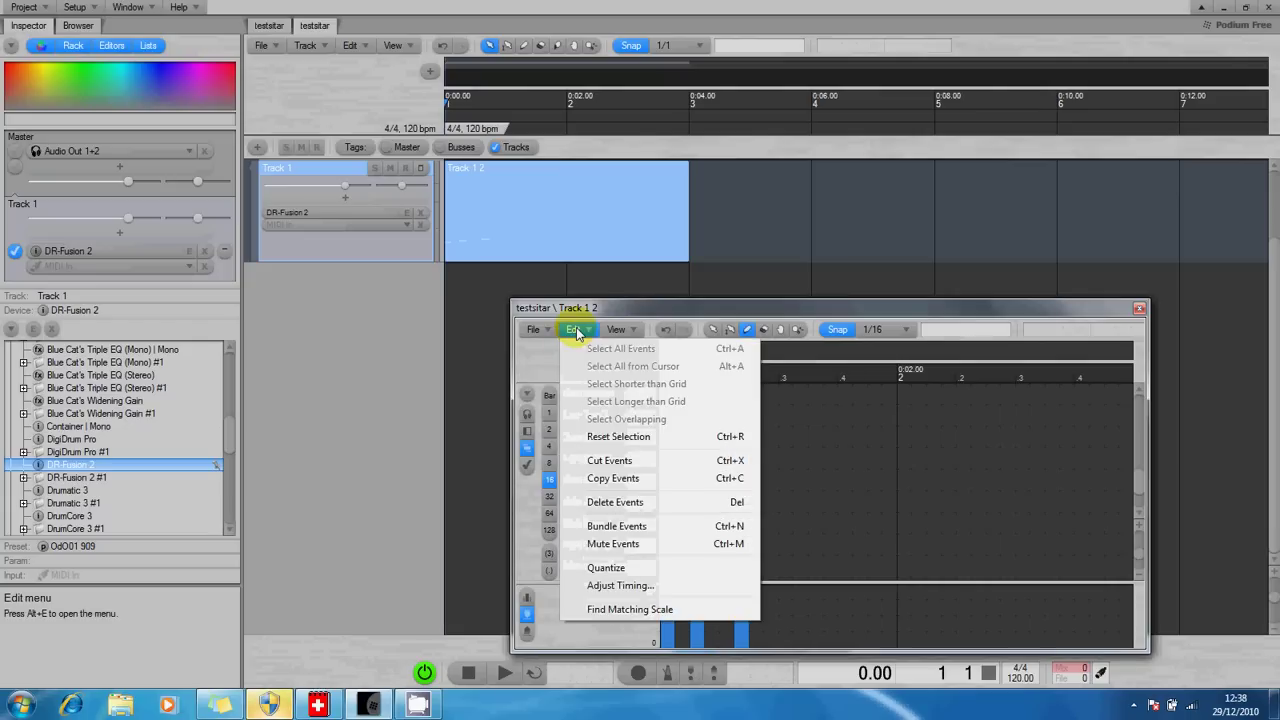
pyautogui.click(601, 507)
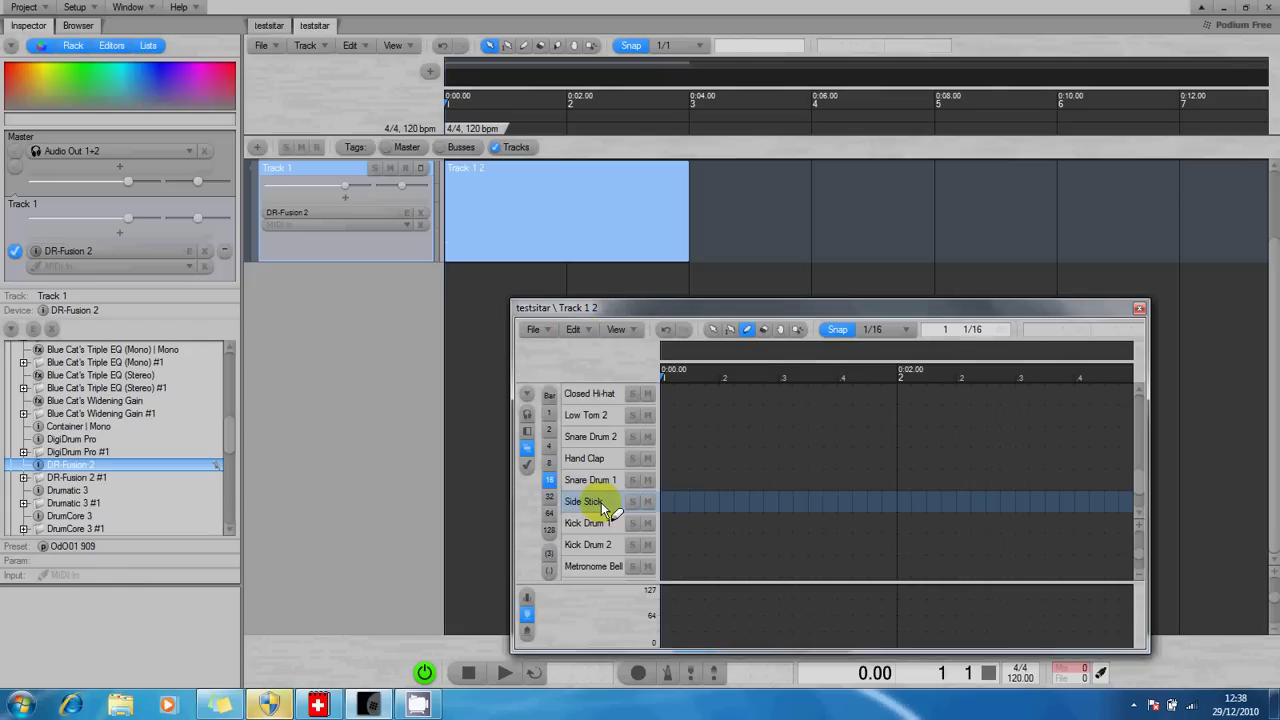
# Step: Place eight Kick Drum 2 hits across the beats of bars 1 and 2
pyautogui.click(666, 545)
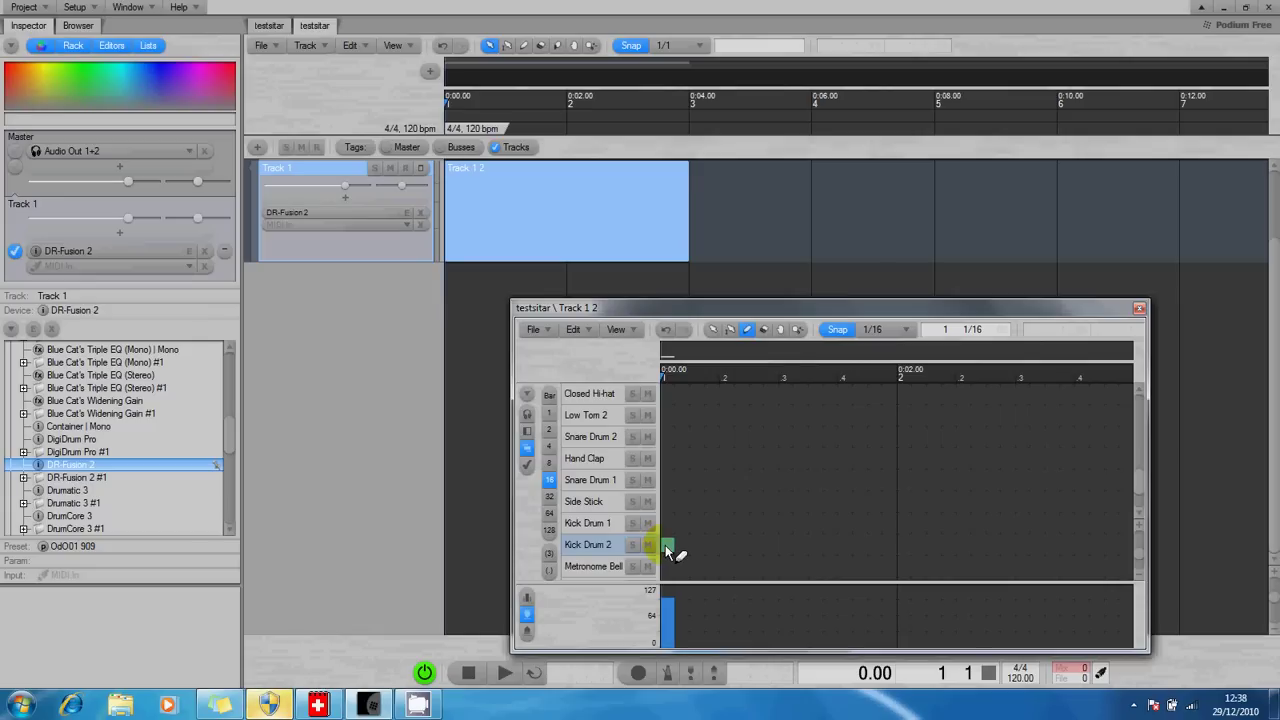
pyautogui.click(726, 545)
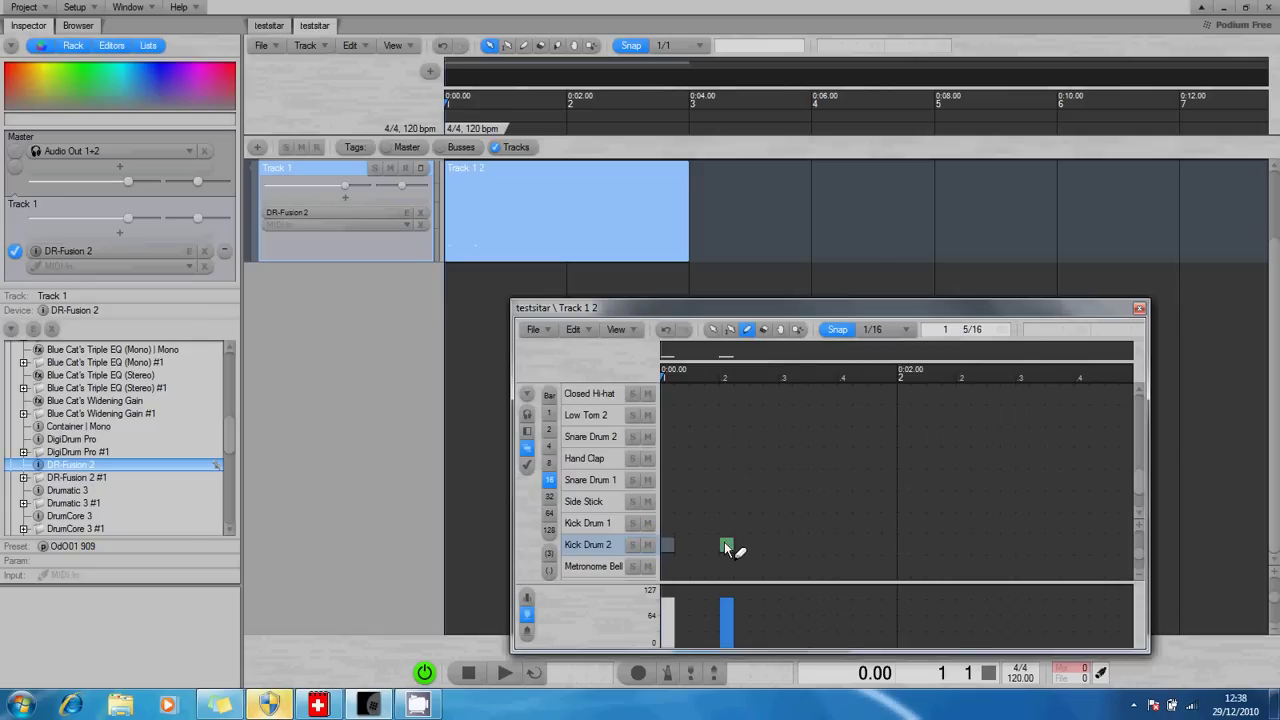
pyautogui.click(784, 545)
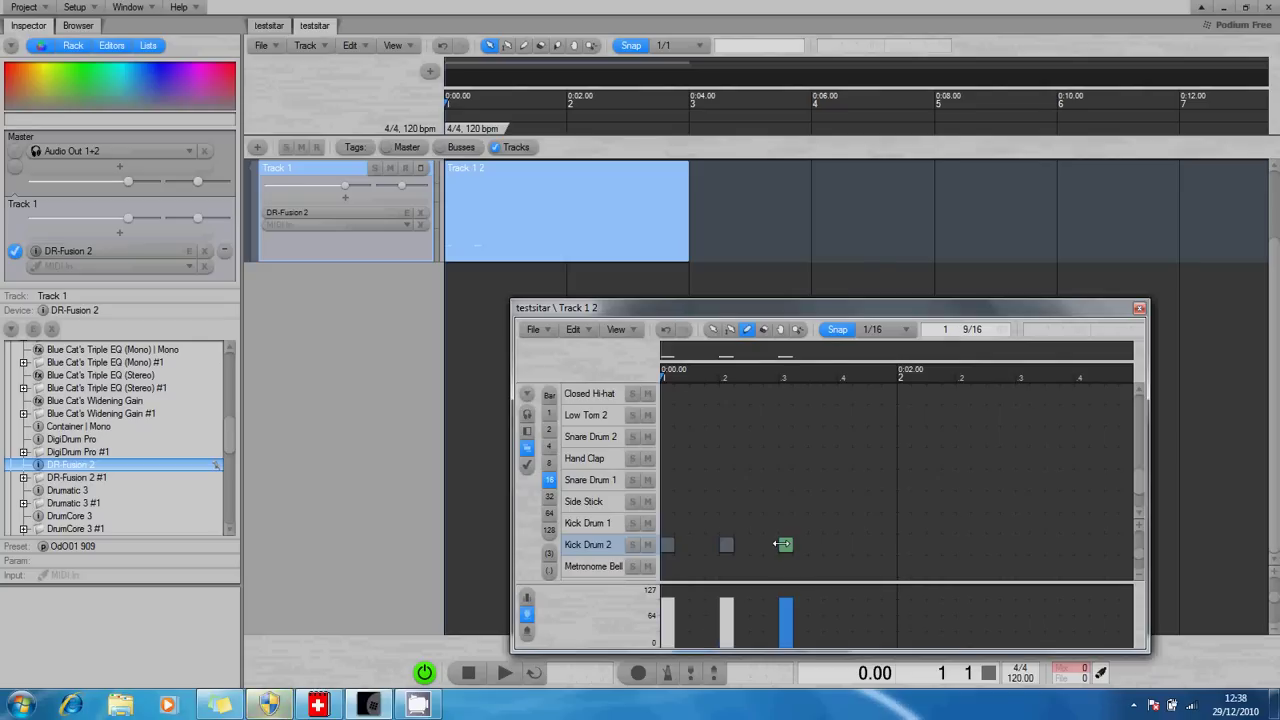
pyautogui.click(845, 545)
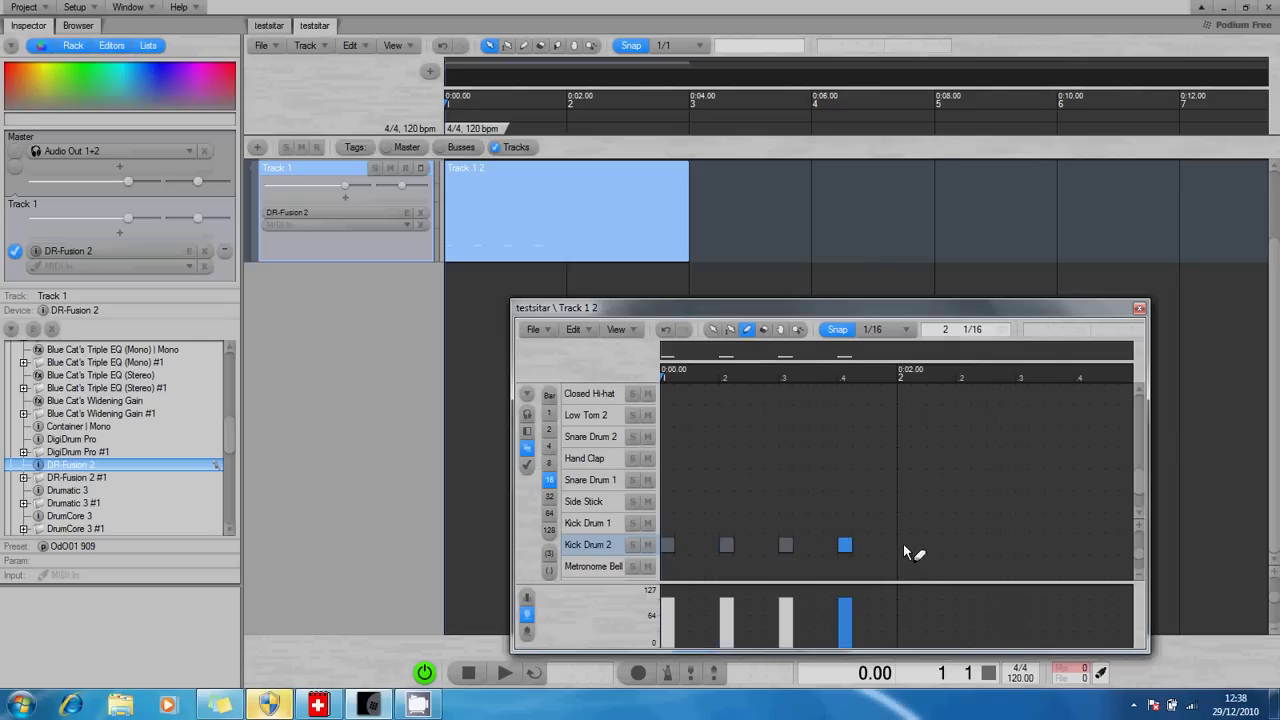
pyautogui.click(904, 545)
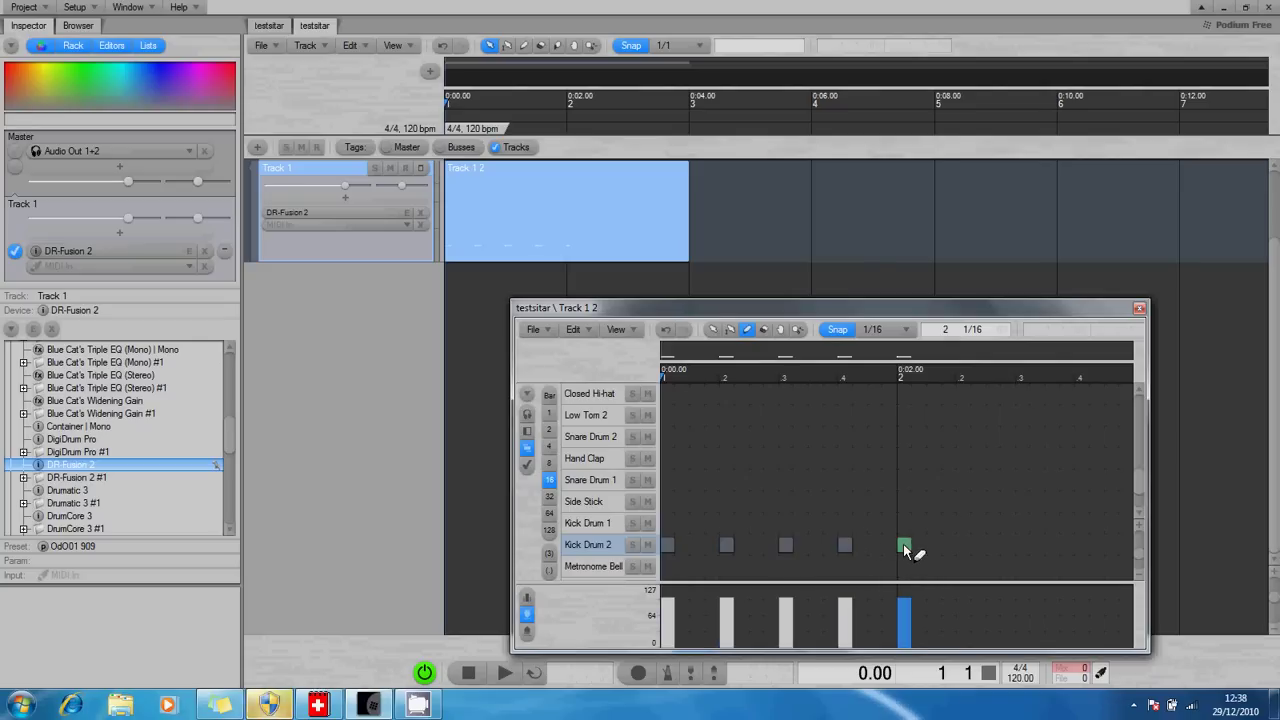
pyautogui.click(962, 546)
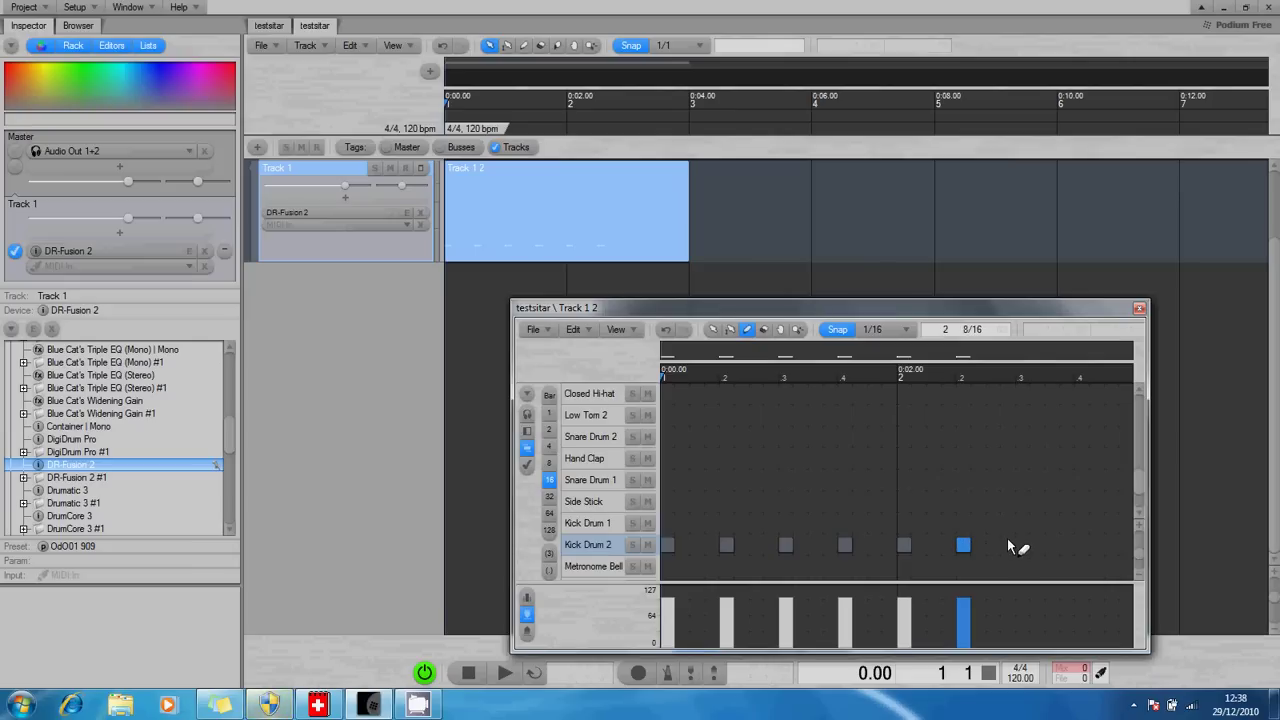
pyautogui.click(1007, 545)
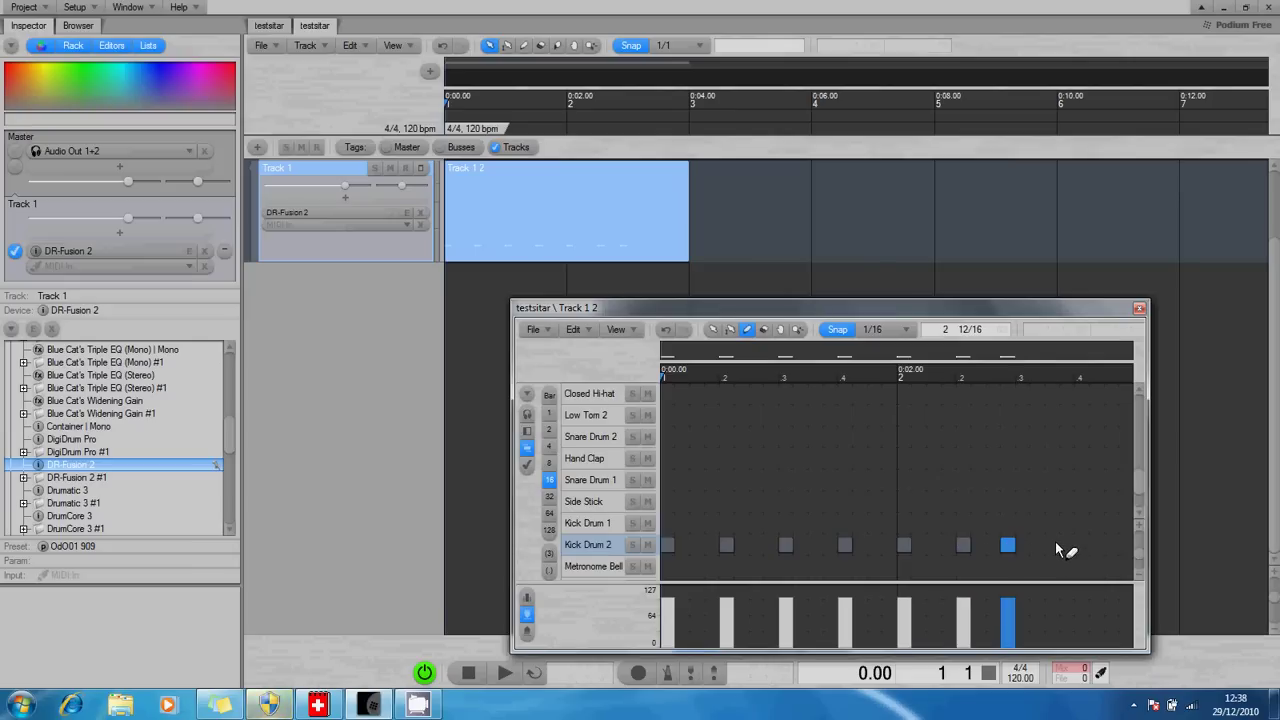
pyautogui.click(1052, 545)
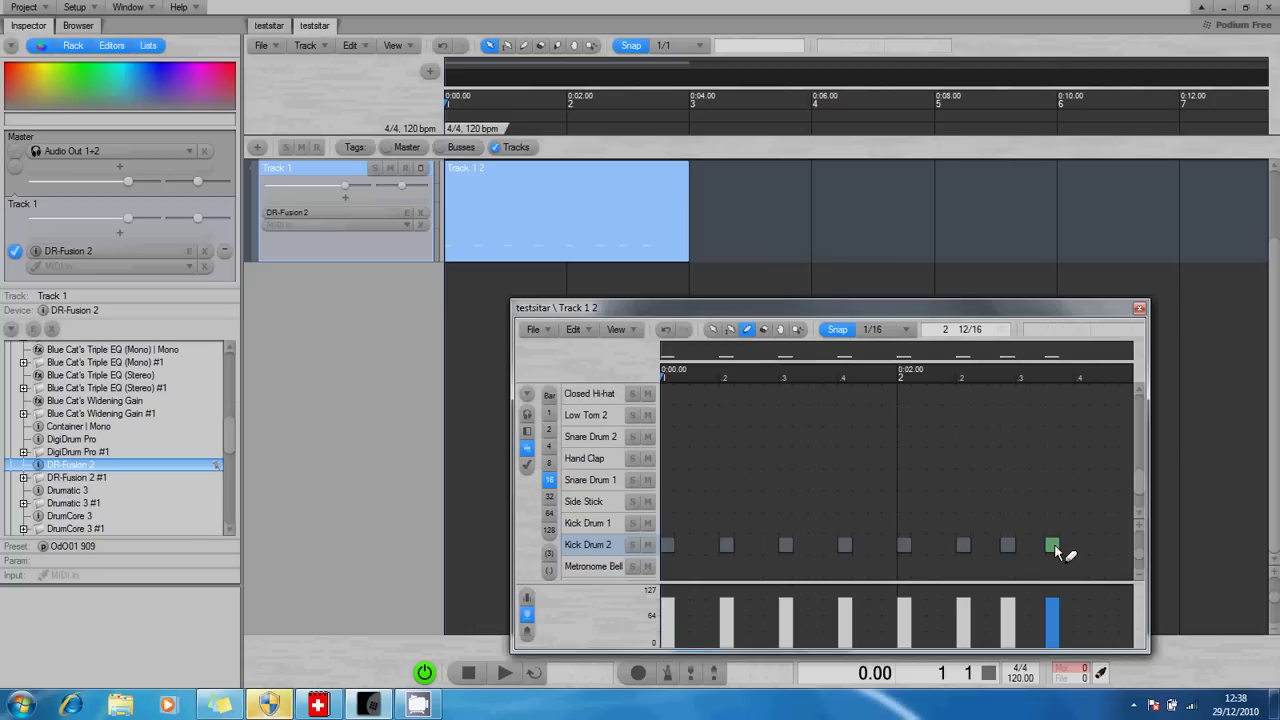
# Step: Move the off-grid bar 2 kick hits onto beats 3 and 4
pyautogui.moveTo(1056, 548); pyautogui.dragTo(1067, 545)
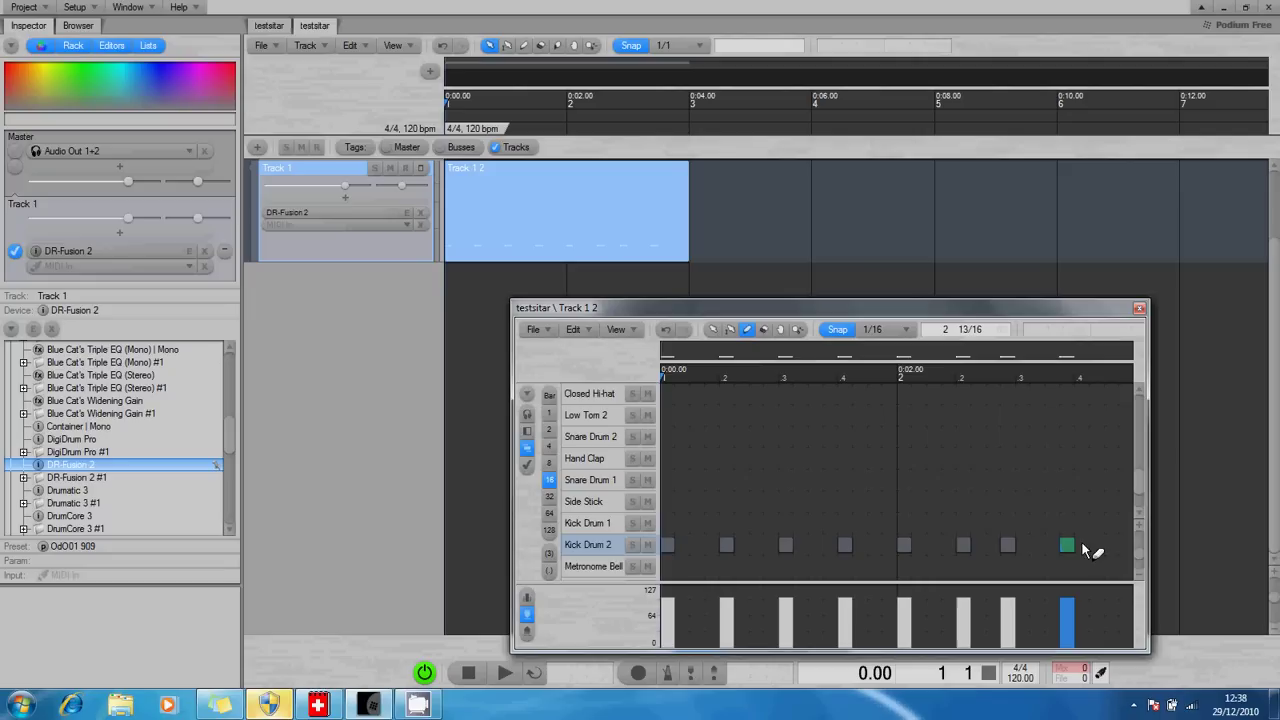
pyautogui.click(1008, 546)
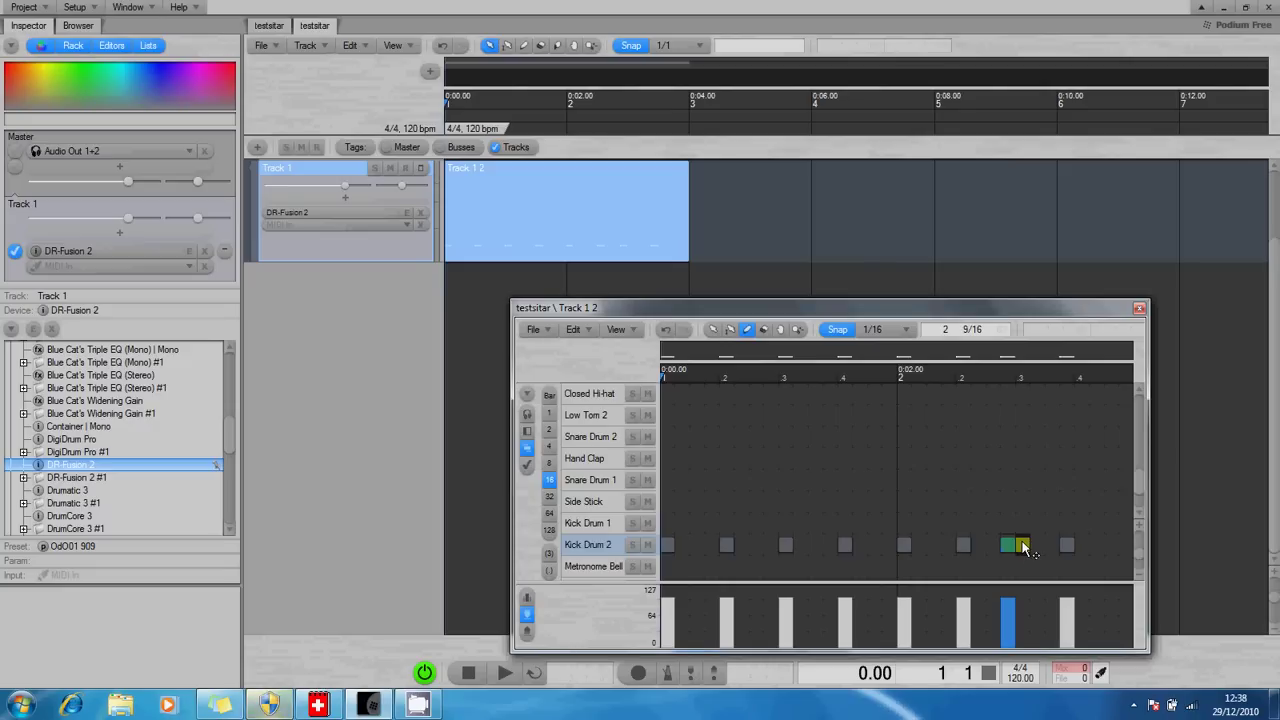
pyautogui.moveTo(1024, 547); pyautogui.dragTo(1024, 547)
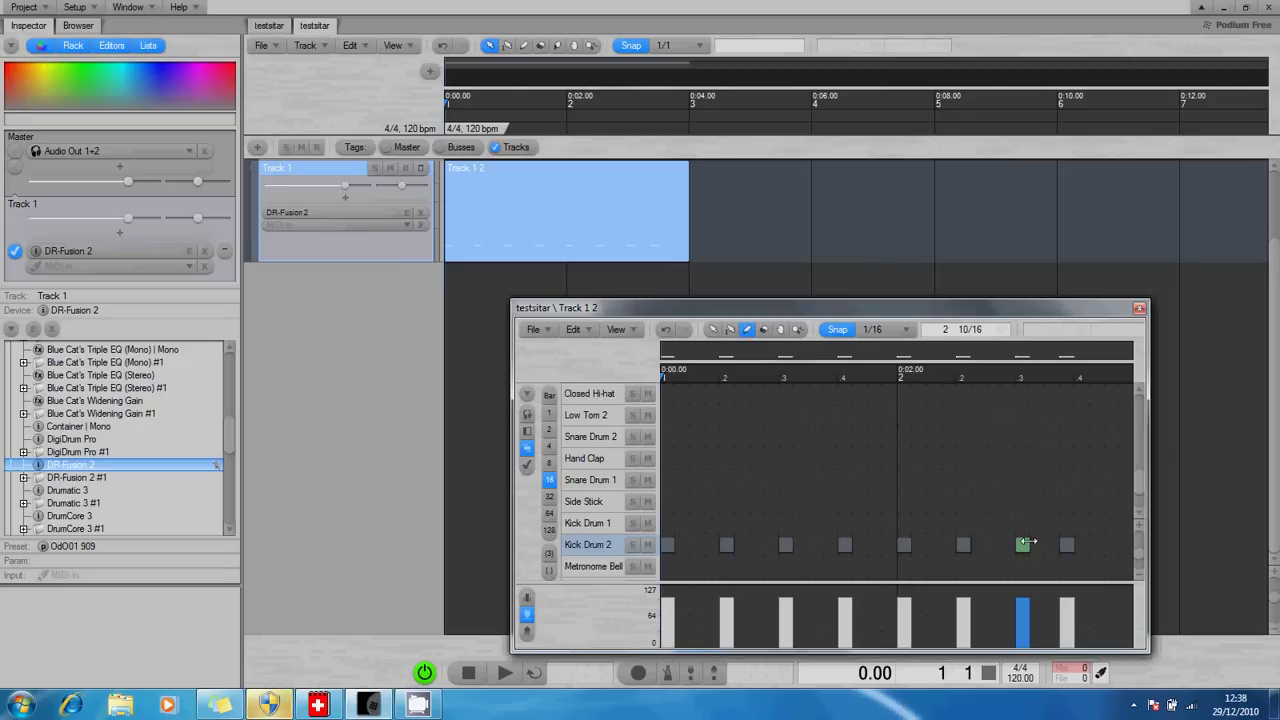
pyautogui.moveTo(1027, 542)
pyautogui.mouseDown()
pyautogui.moveTo(1041, 542)
pyautogui.moveTo(1030, 542)
pyautogui.mouseUp()
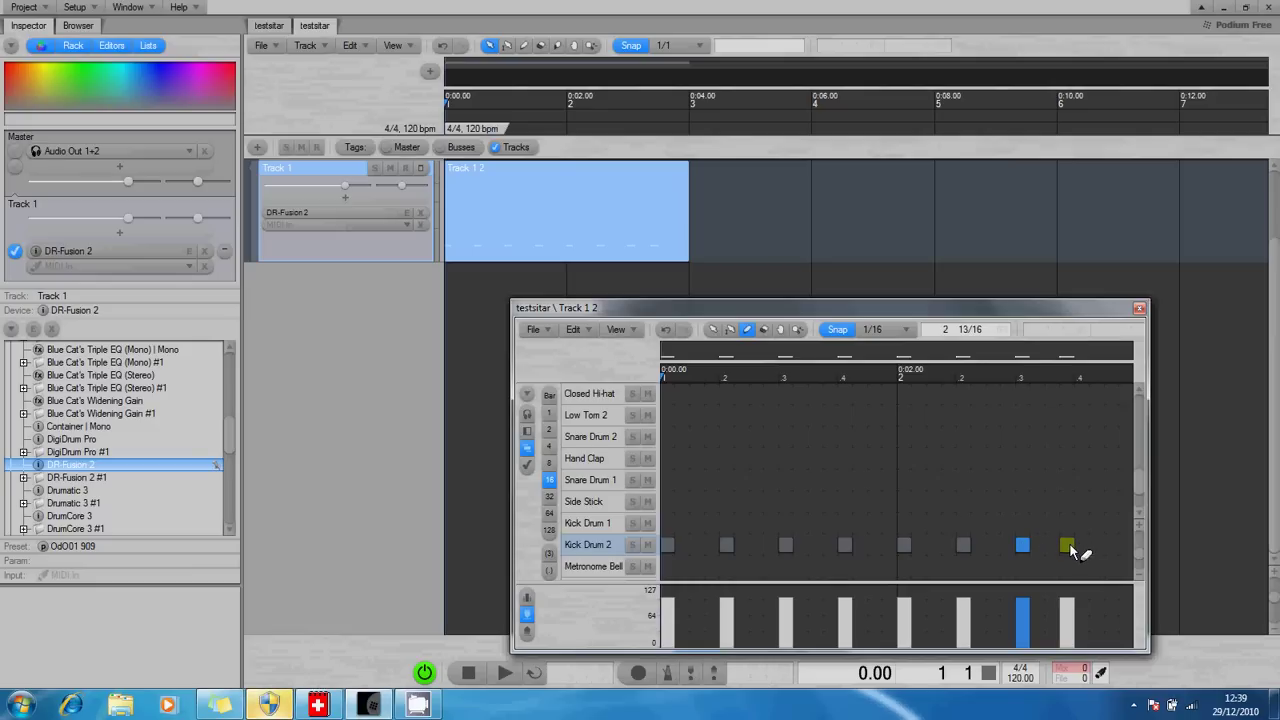
pyautogui.click(1069, 546)
pyautogui.moveTo(1075, 548); pyautogui.dragTo(1090, 550)
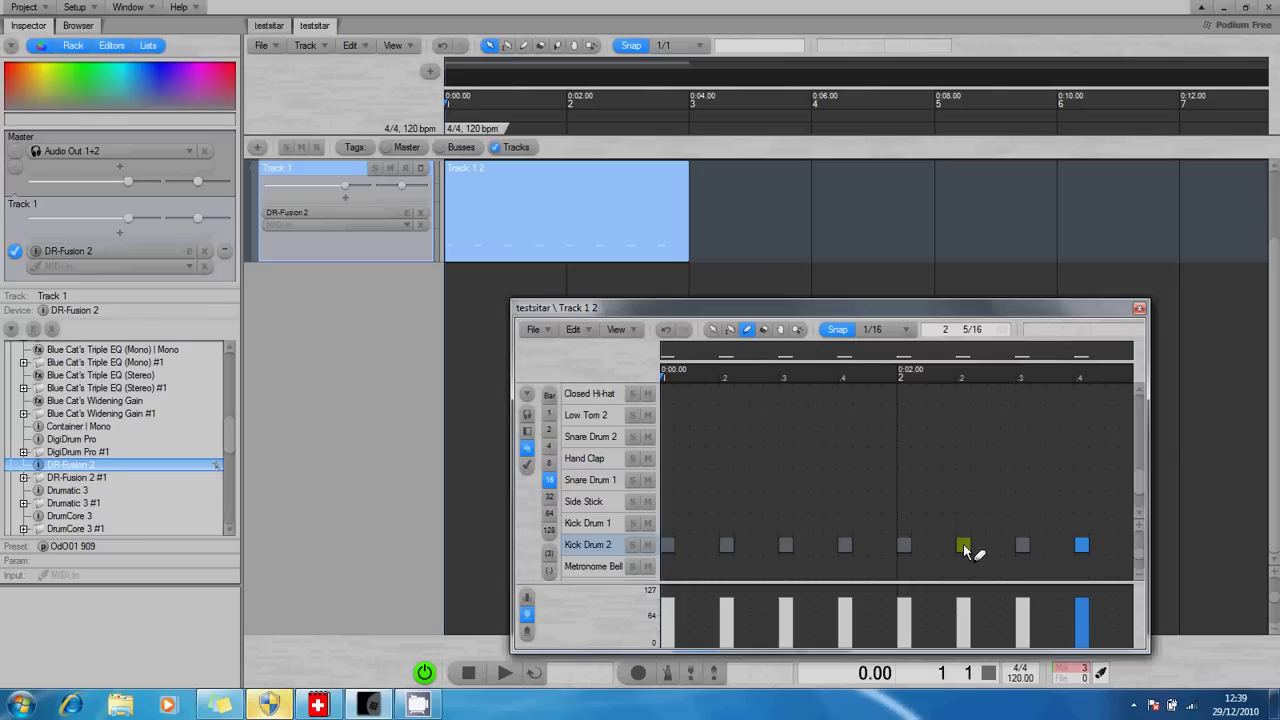
pyautogui.moveTo(965, 548)
pyautogui.mouseDown()
pyautogui.moveTo(966, 504)
pyautogui.moveTo(964, 545)
pyautogui.mouseUp()
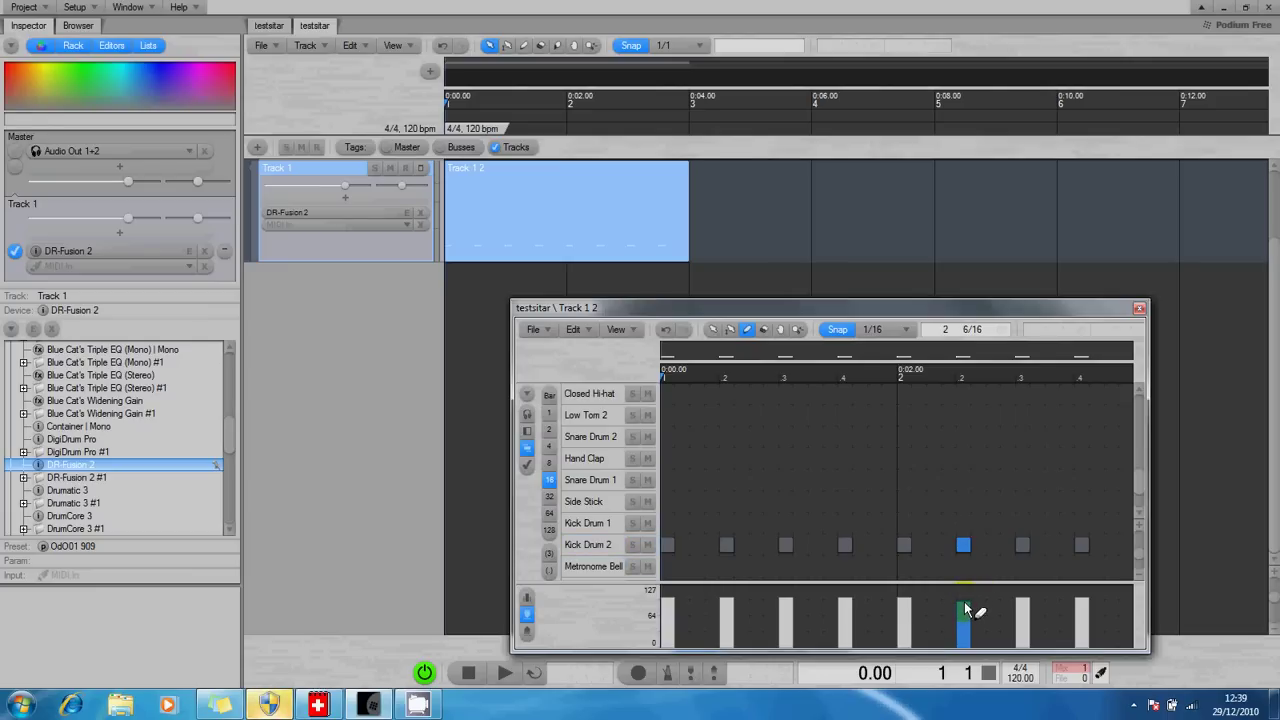
# Step: Lower the bar 2 beat 2 kick's velocity to near zero and play the pattern
pyautogui.moveTo(966, 608); pyautogui.dragTo(966, 634)
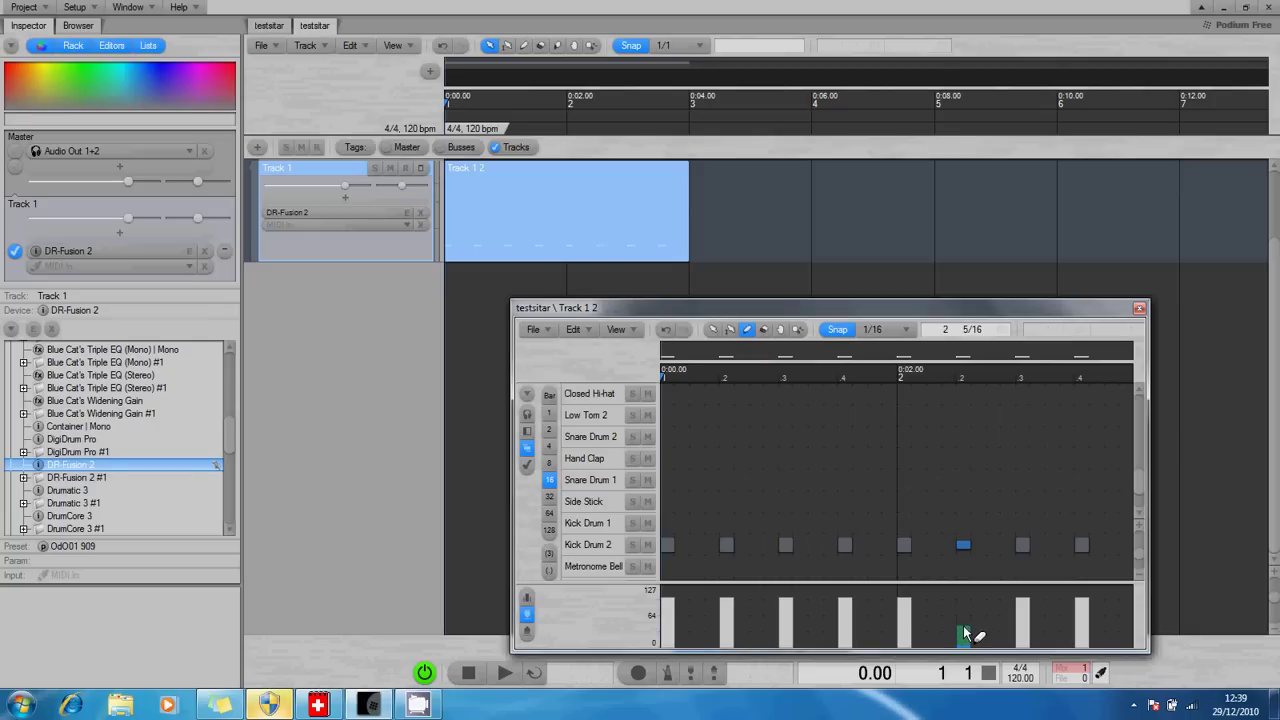
pyautogui.press('space')
pyautogui.click(1024, 677)
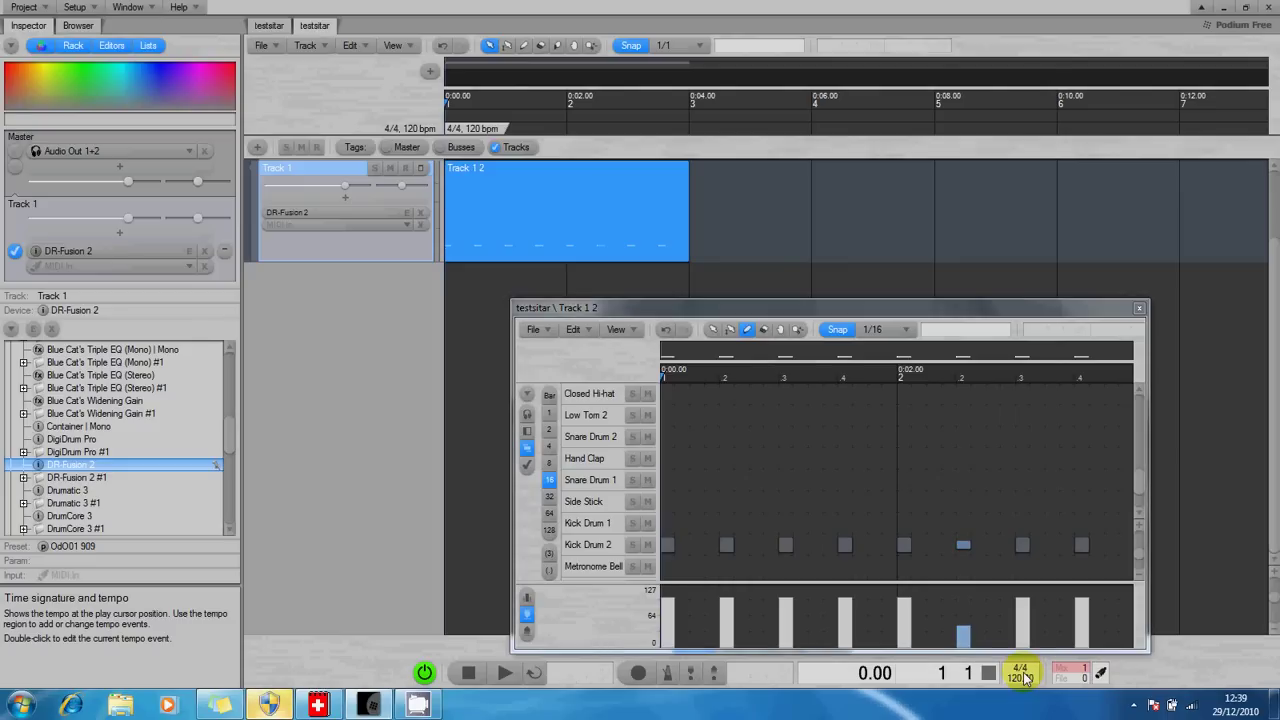
pyautogui.doubleClick(1024, 677)
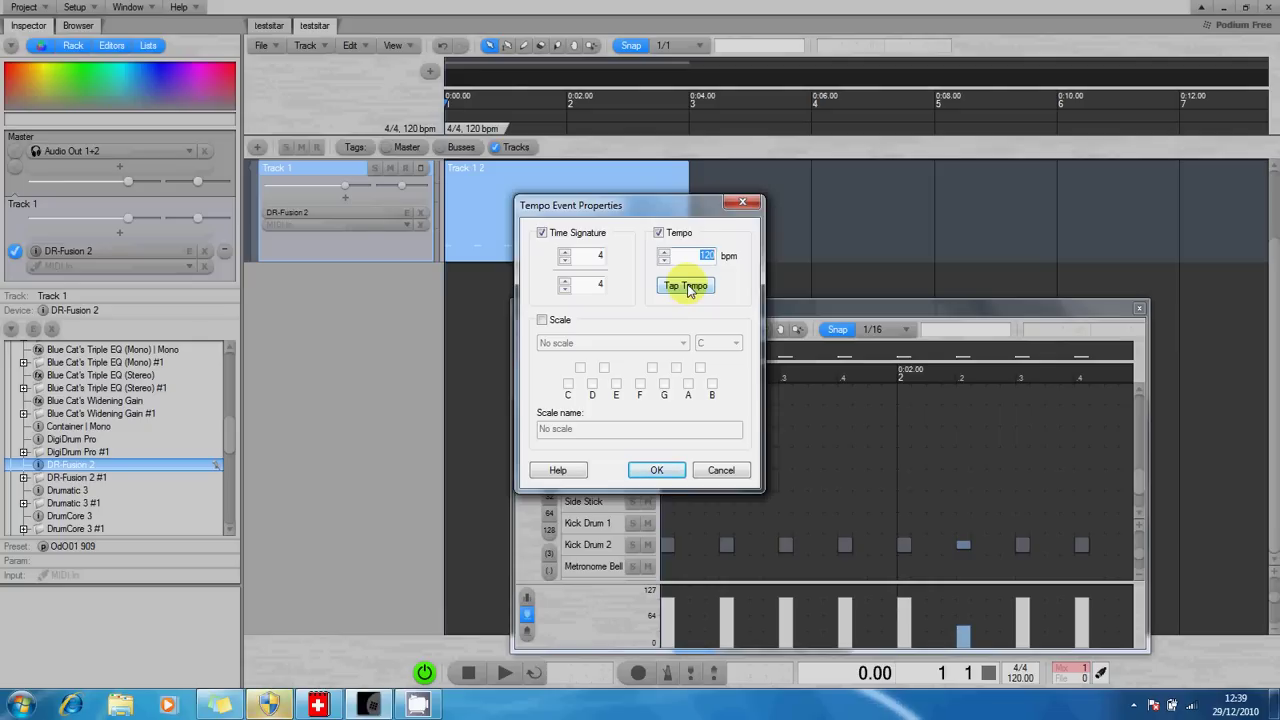
pyautogui.click(745, 204)
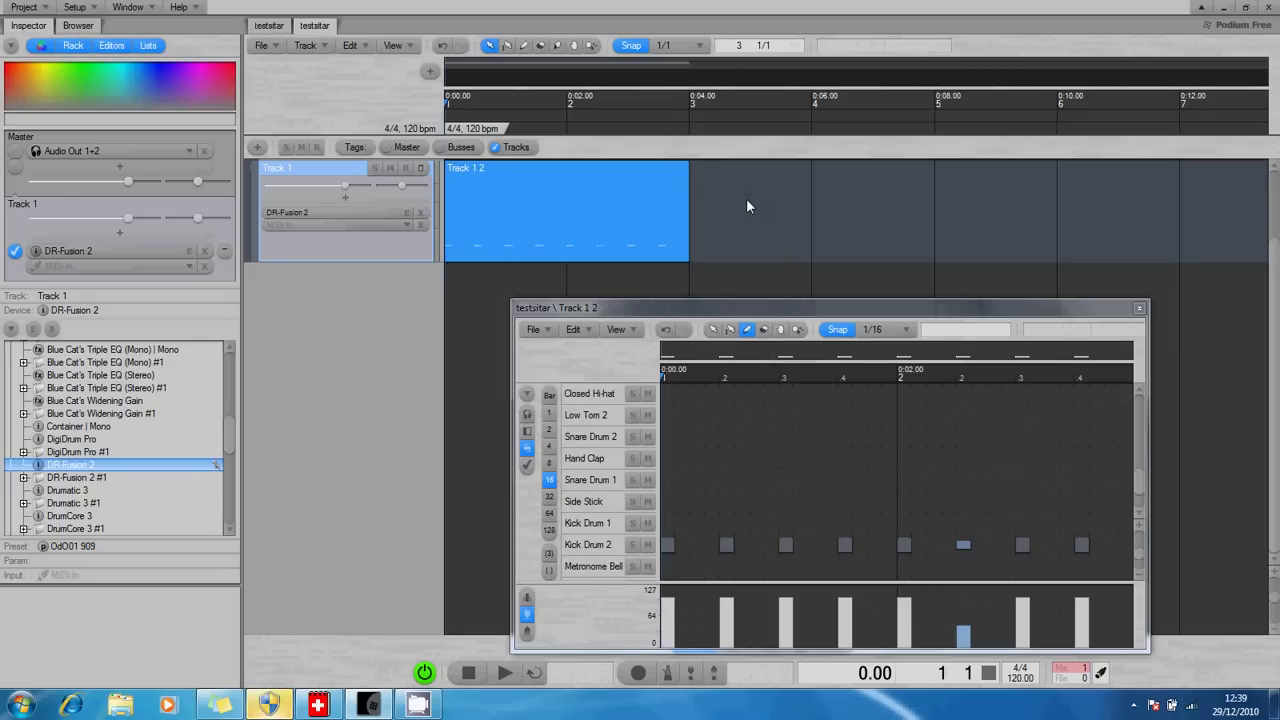
# Step: Add Snare Drum 2 hits at 1.4, 2.4 and 1.2 and a Hand Clap at 1.3, then audition them
pyautogui.click(843, 434)
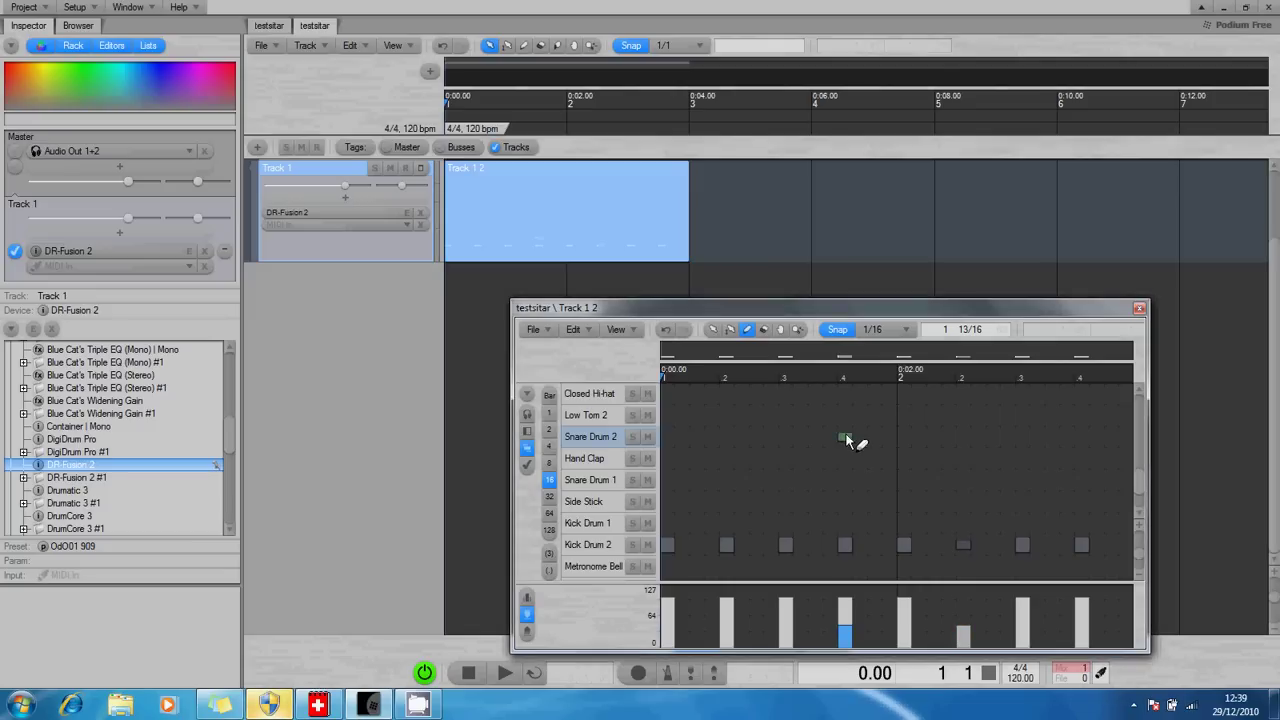
pyautogui.click(1079, 435)
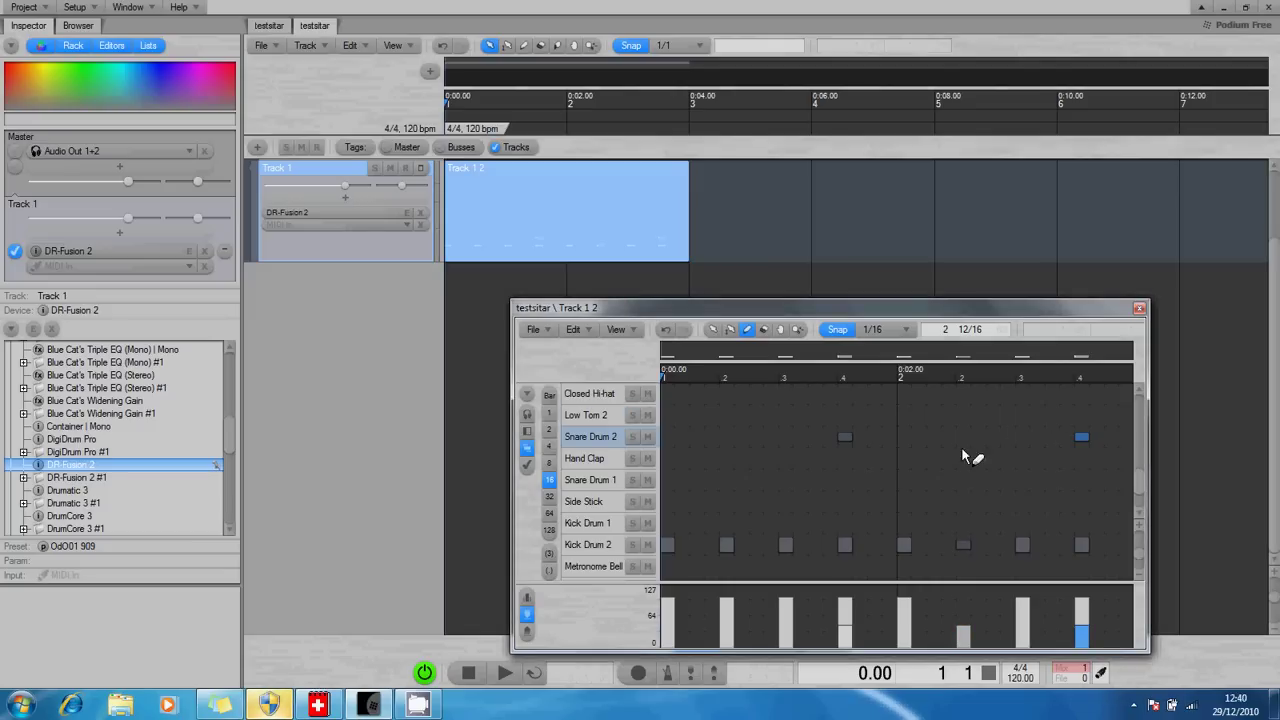
pyautogui.click(726, 439)
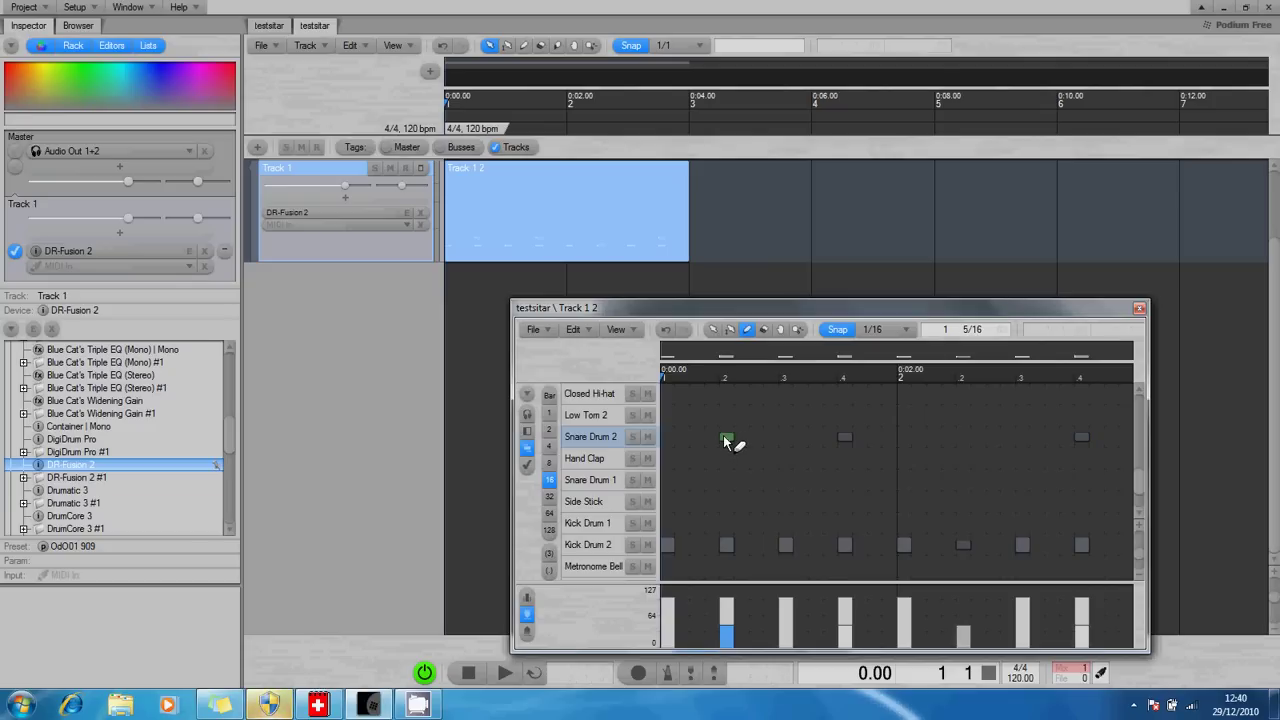
pyautogui.click(786, 459)
pyautogui.press('space')
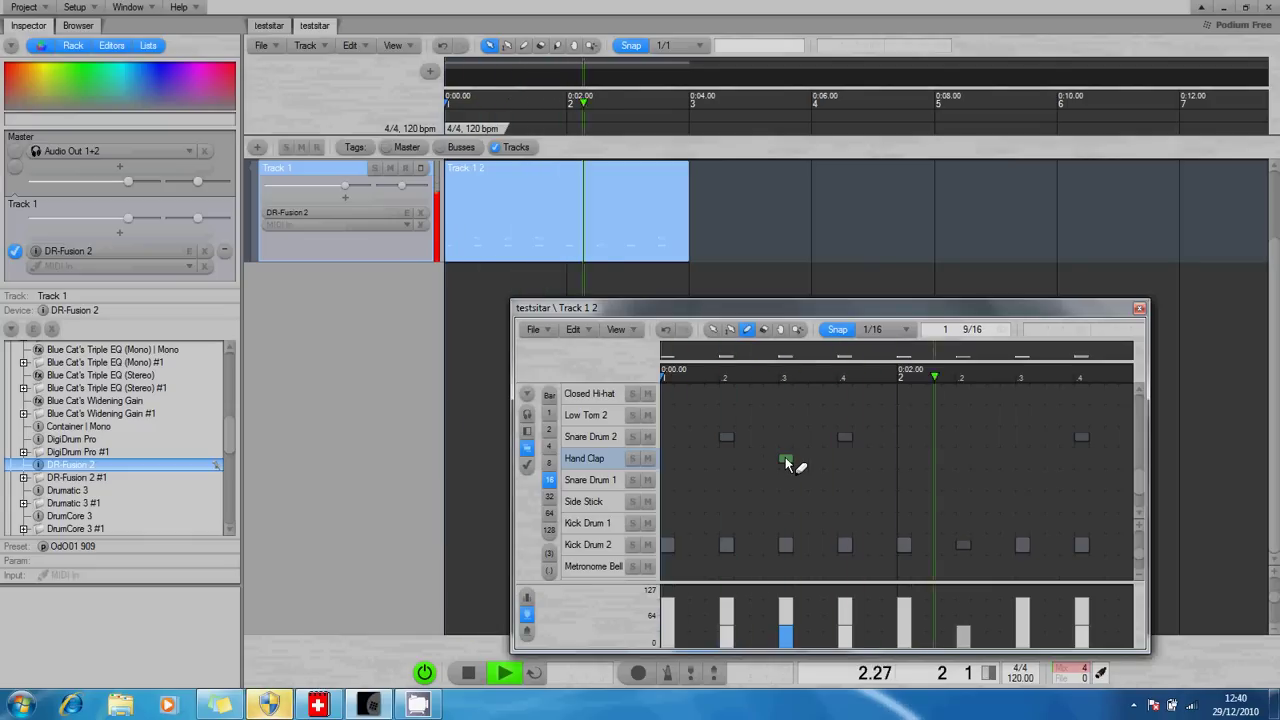
pyautogui.press('space')
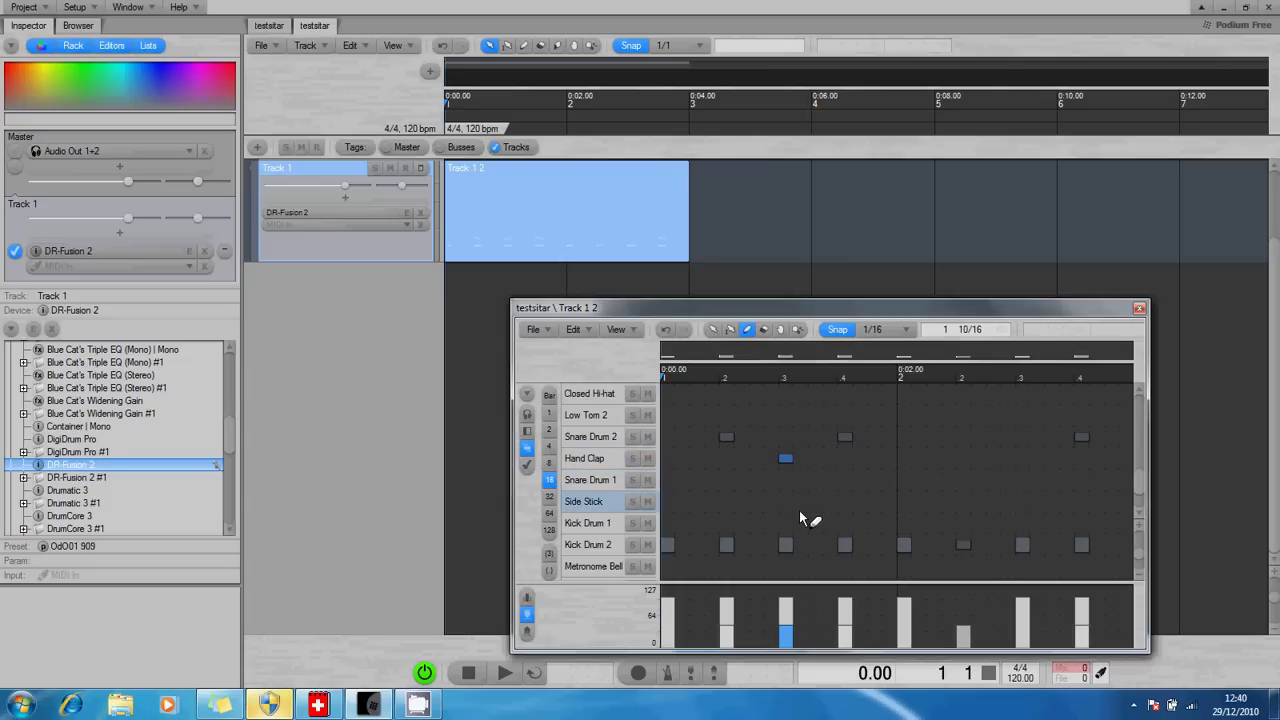
pyautogui.scroll(3, 799, 510)
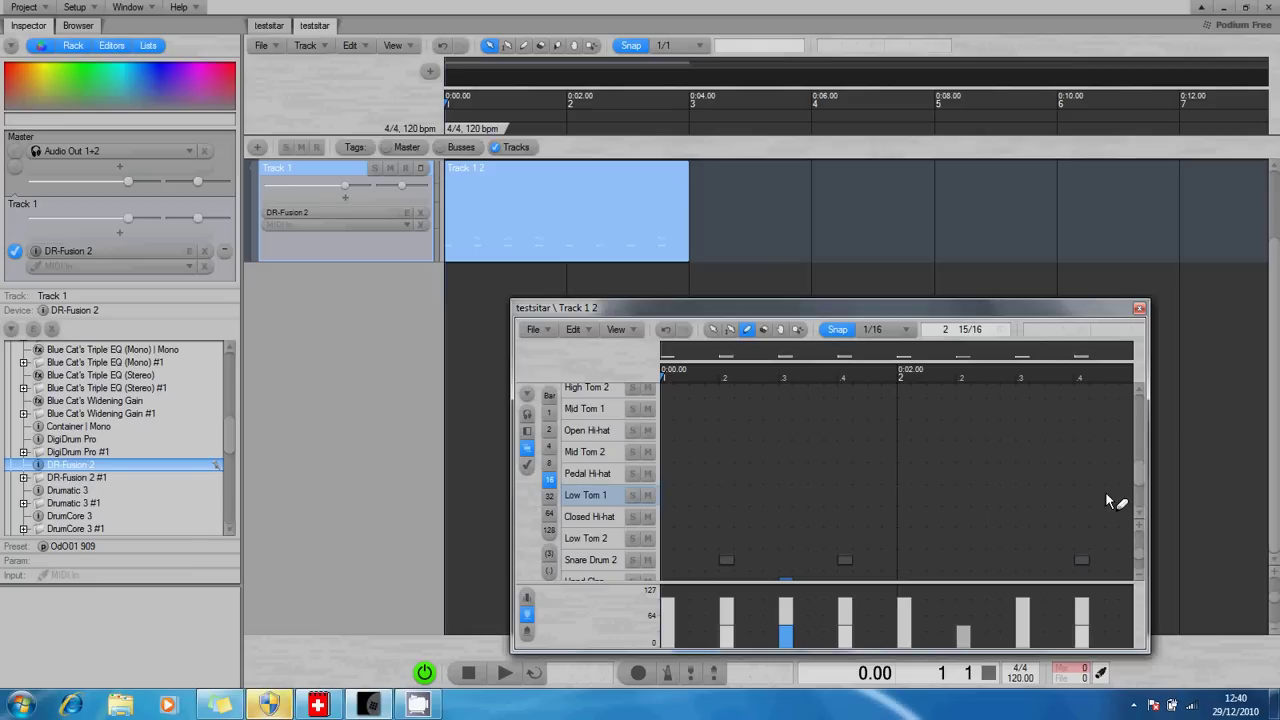
# Step: Loop the first two bars and start playing the drum pattern
pyautogui.click(534, 675)
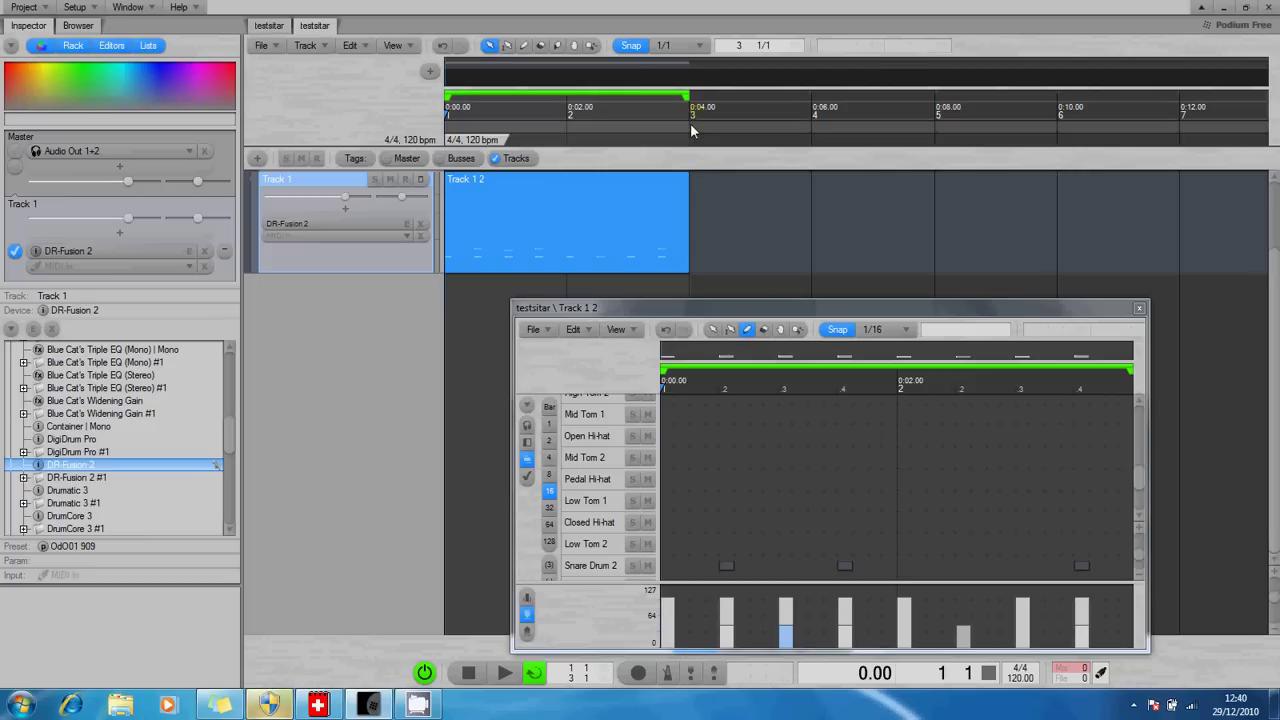
pyautogui.press('space')
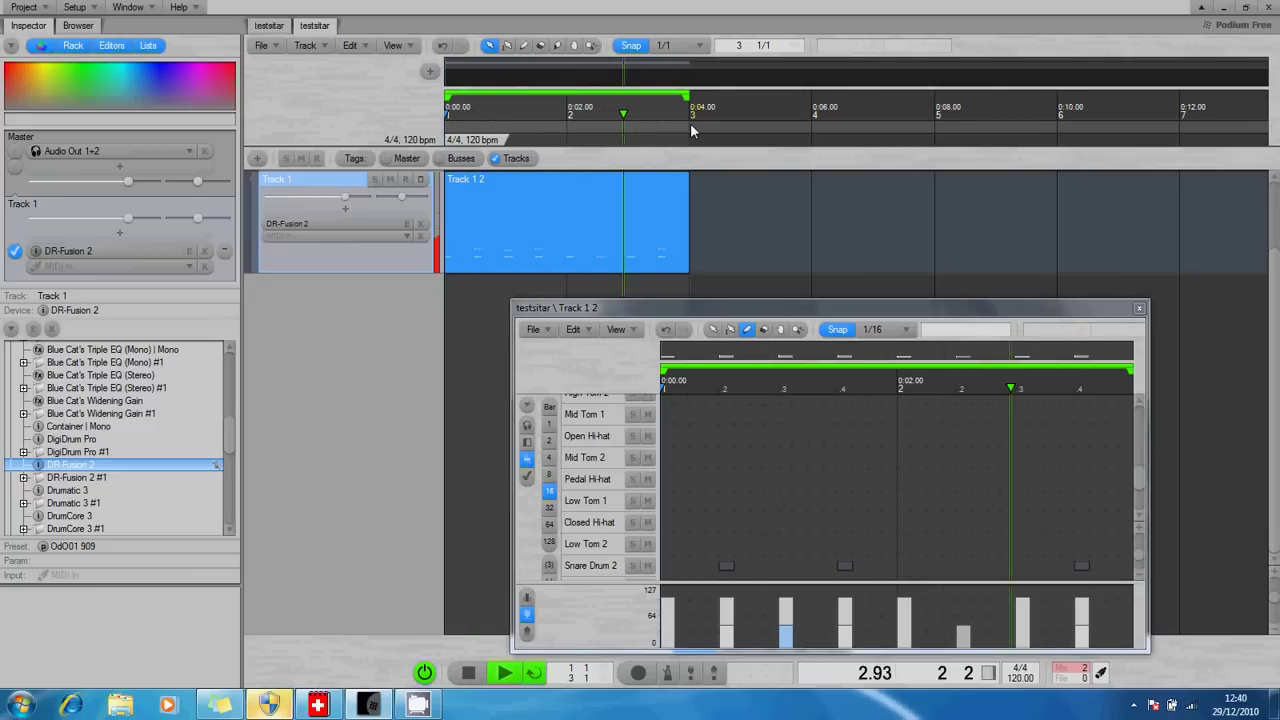
# Step: Place Mid Tom 2 hits just before, on and after beat 3 of bar 1, then stop playback
pyautogui.click(756, 459)
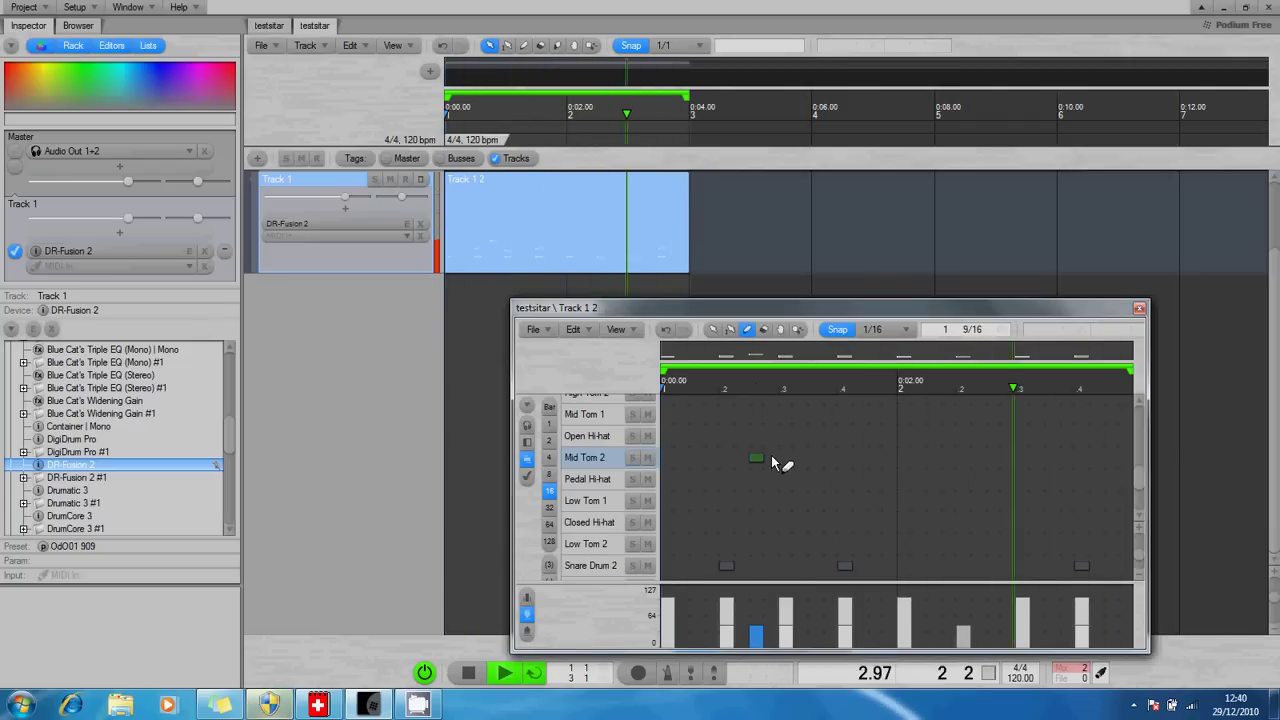
pyautogui.click(777, 462)
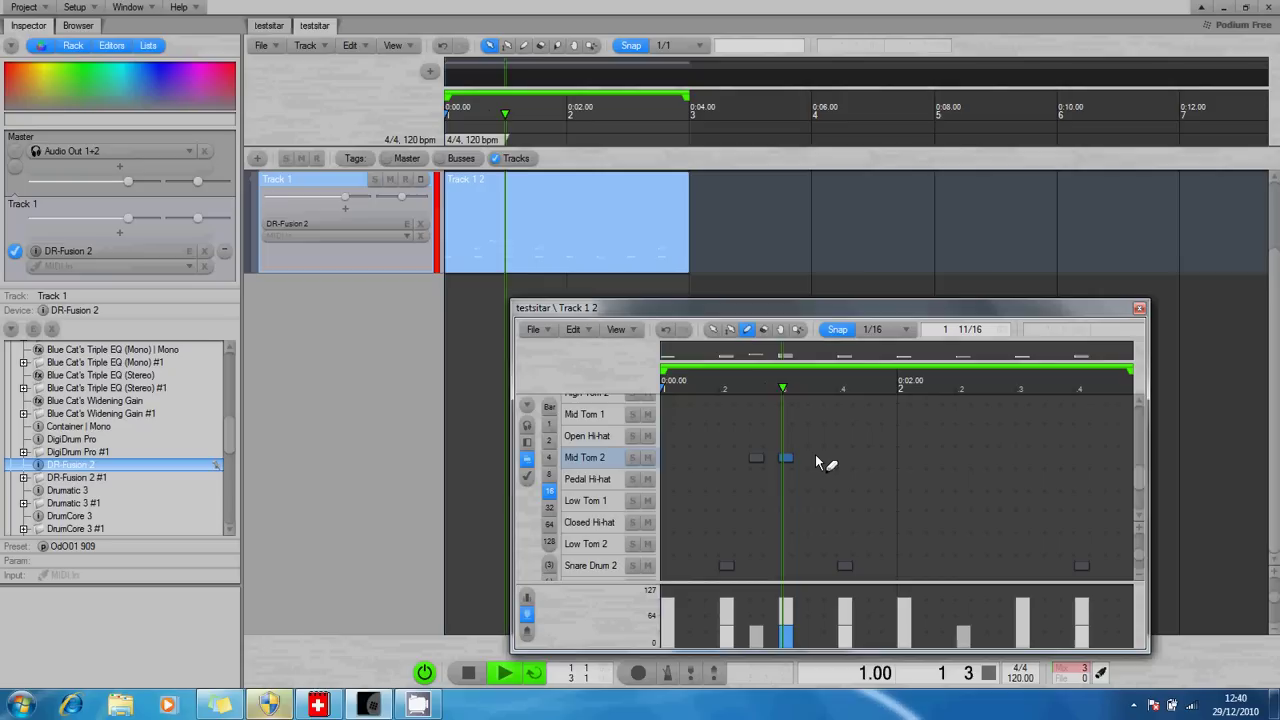
pyautogui.click(815, 458)
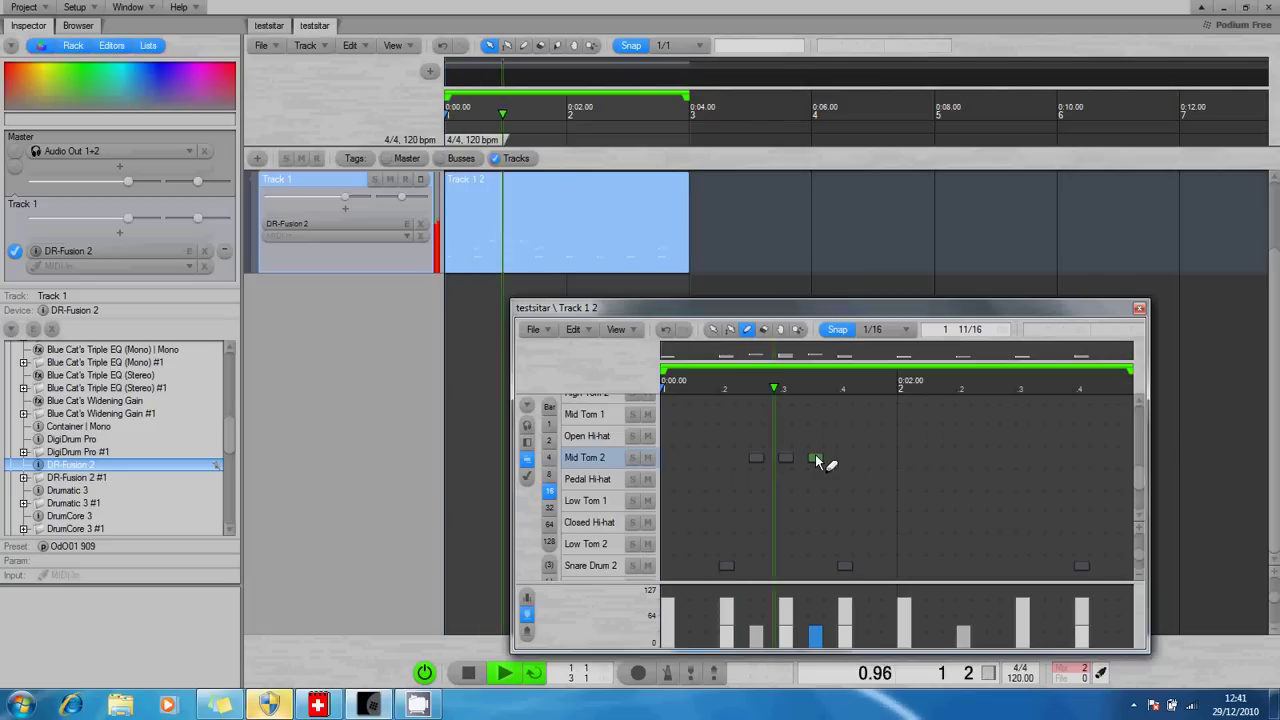
pyautogui.press('space')
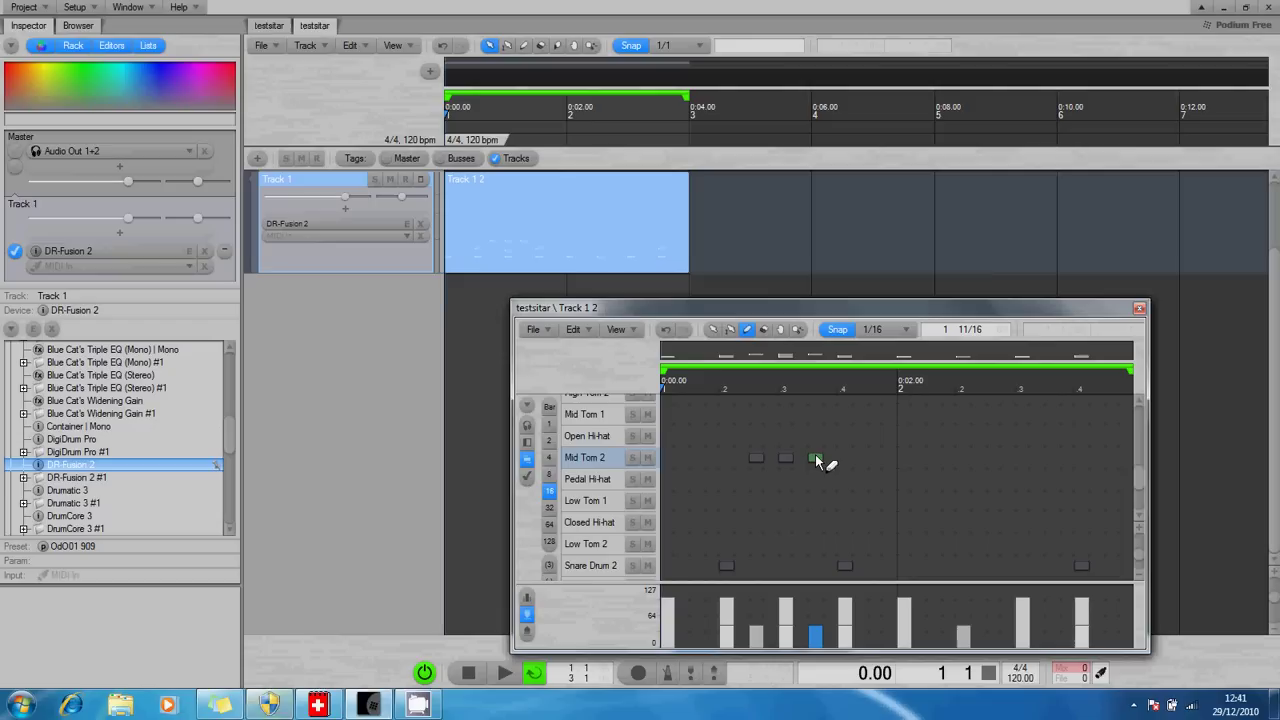
# Step: Close the drum editor and phantom-duplicate the Track 1 2 clip to fill bars 1 through 8
pyautogui.click(1142, 309)
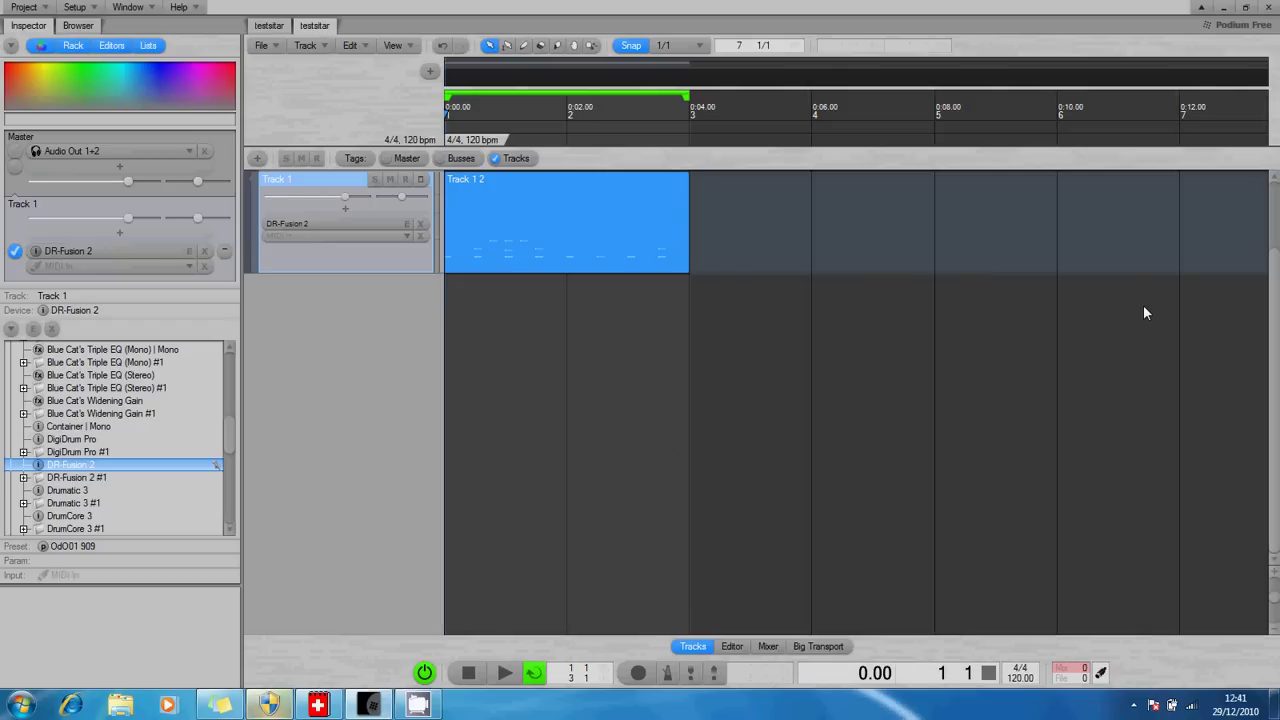
pyautogui.click(605, 225)
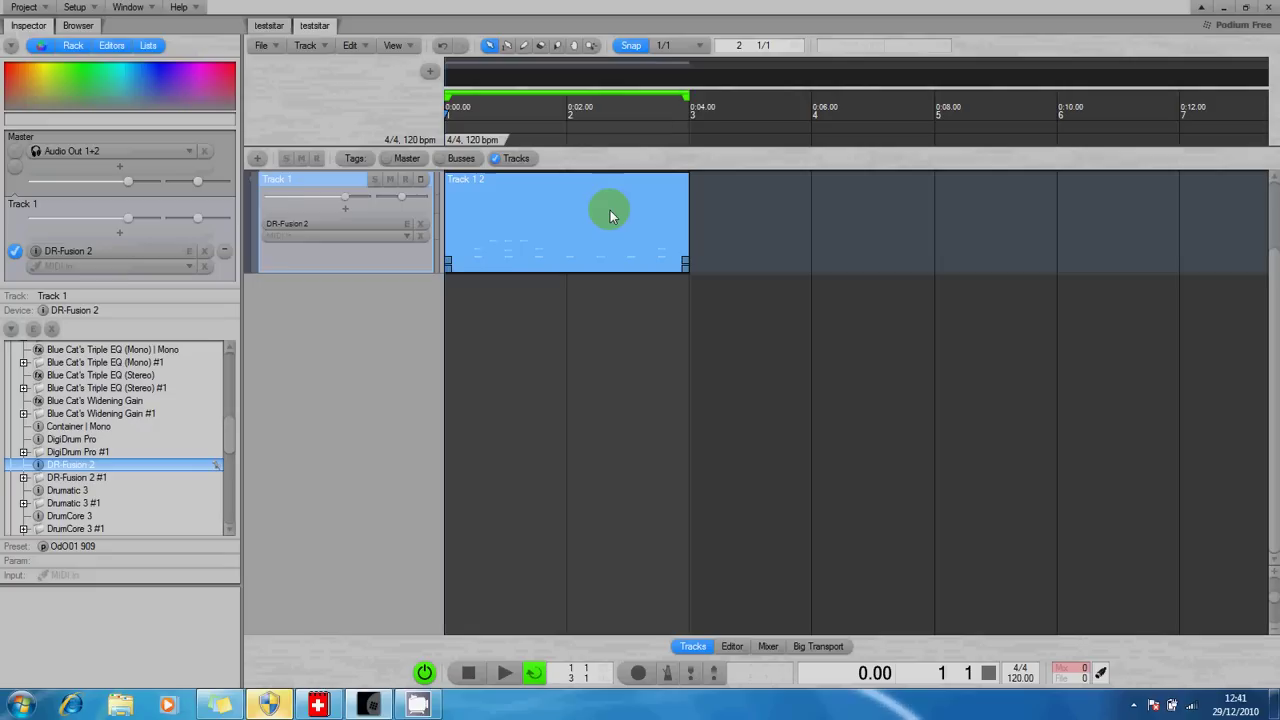
pyautogui.hotkey('ctrl', 'd')
pyautogui.hotkey('ctrl', 'd')
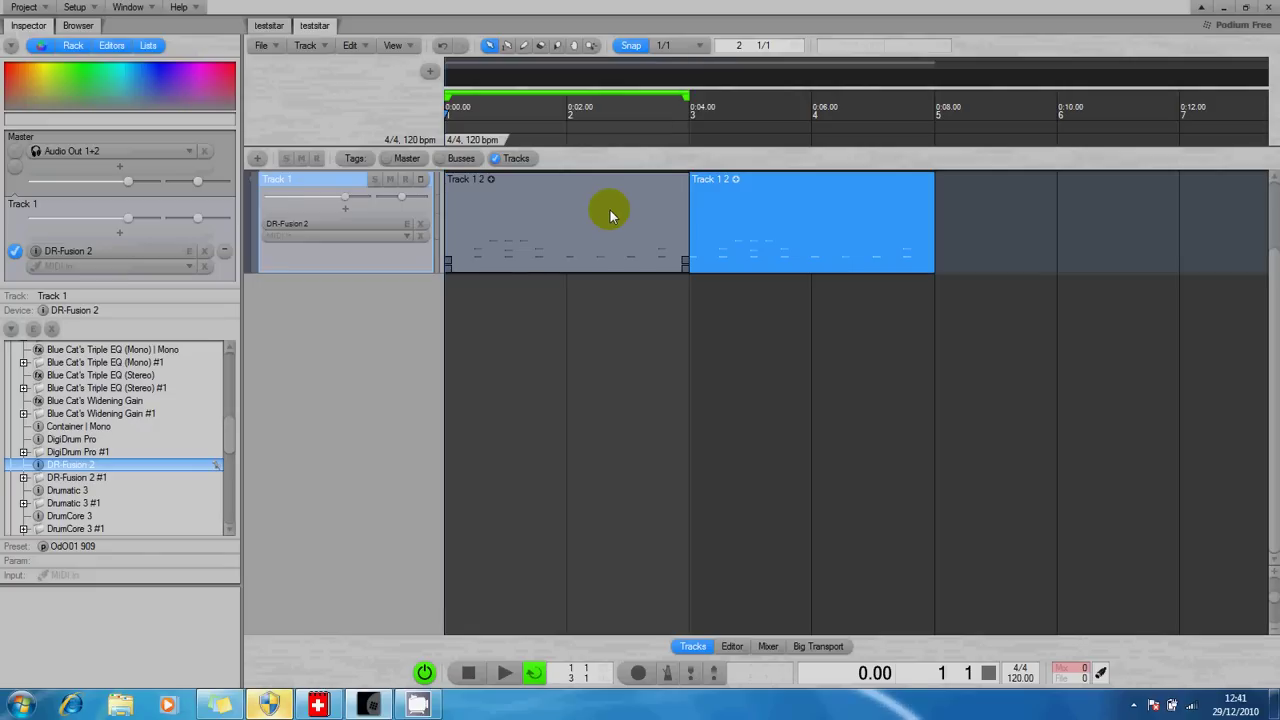
pyautogui.hotkey('ctrl', 'd')
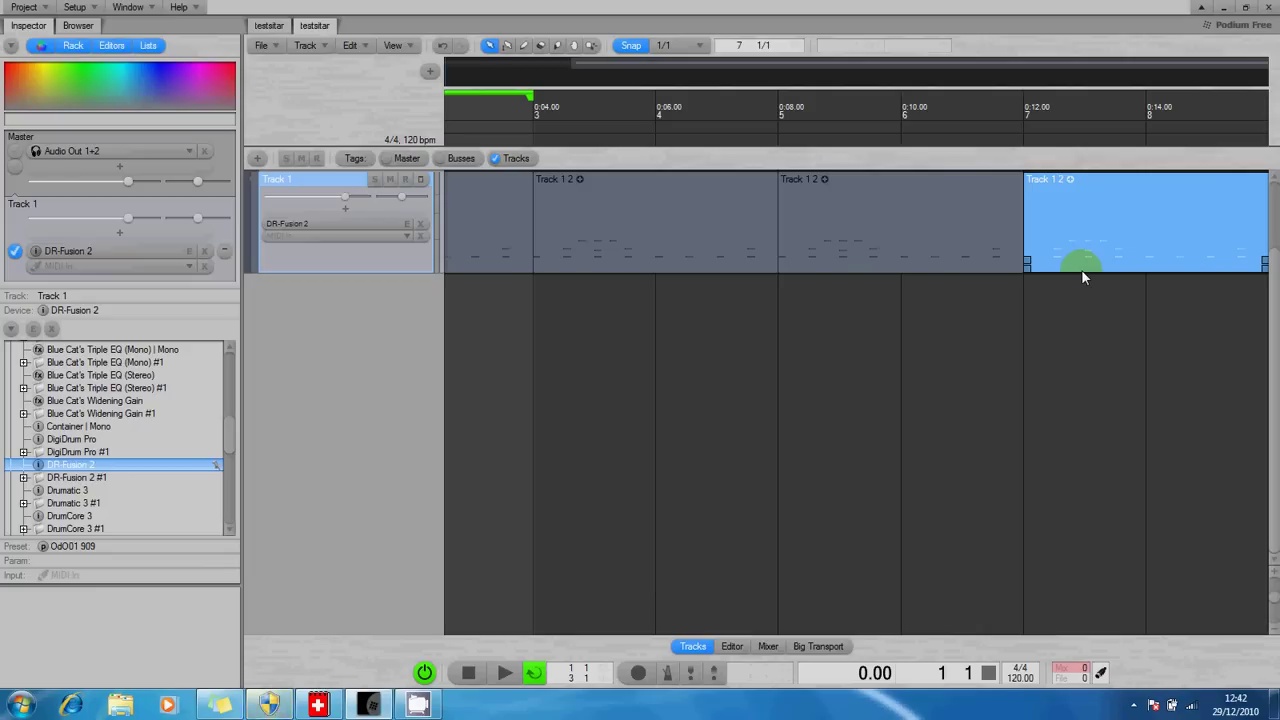
# Step: Open the last clip's pattern and enable Notes Used on Track in the note map
pyautogui.doubleClick(1094, 216)
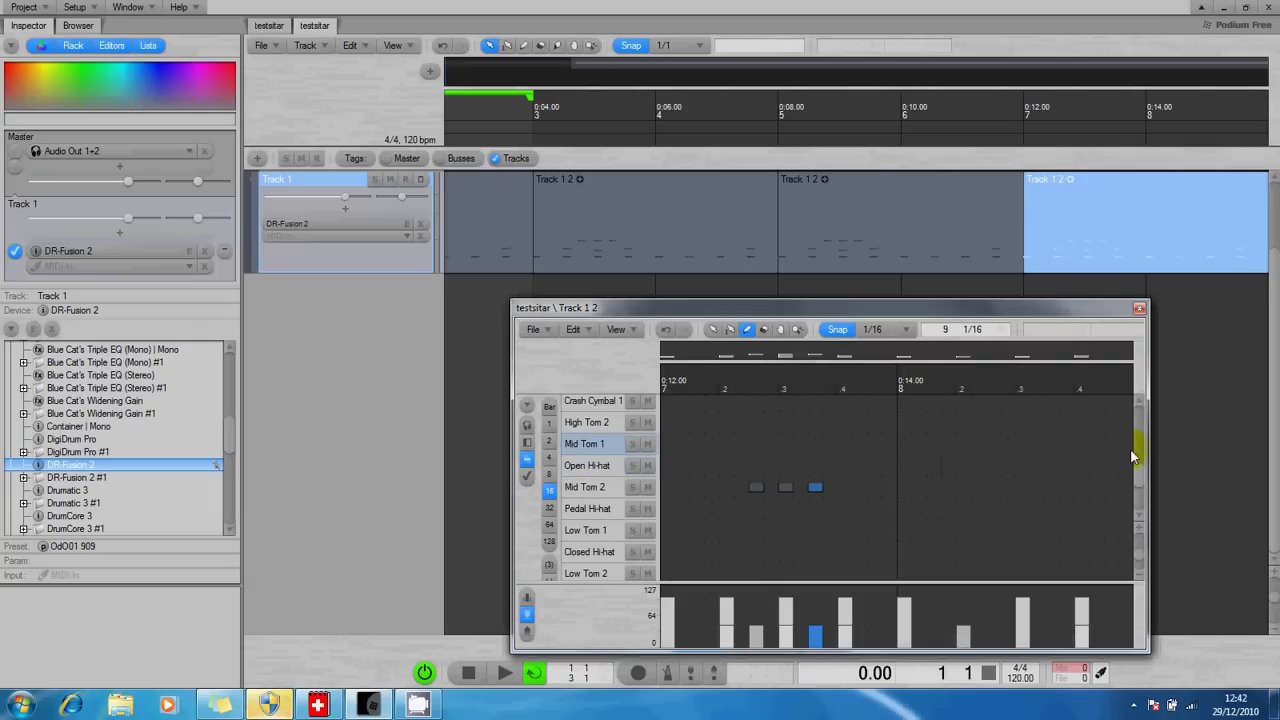
pyautogui.scroll(2, 1138, 458)
pyautogui.moveTo(1140, 460)
pyautogui.mouseDown()
pyautogui.moveTo(1137, 434)
pyautogui.moveTo(1137, 482)
pyautogui.mouseUp()
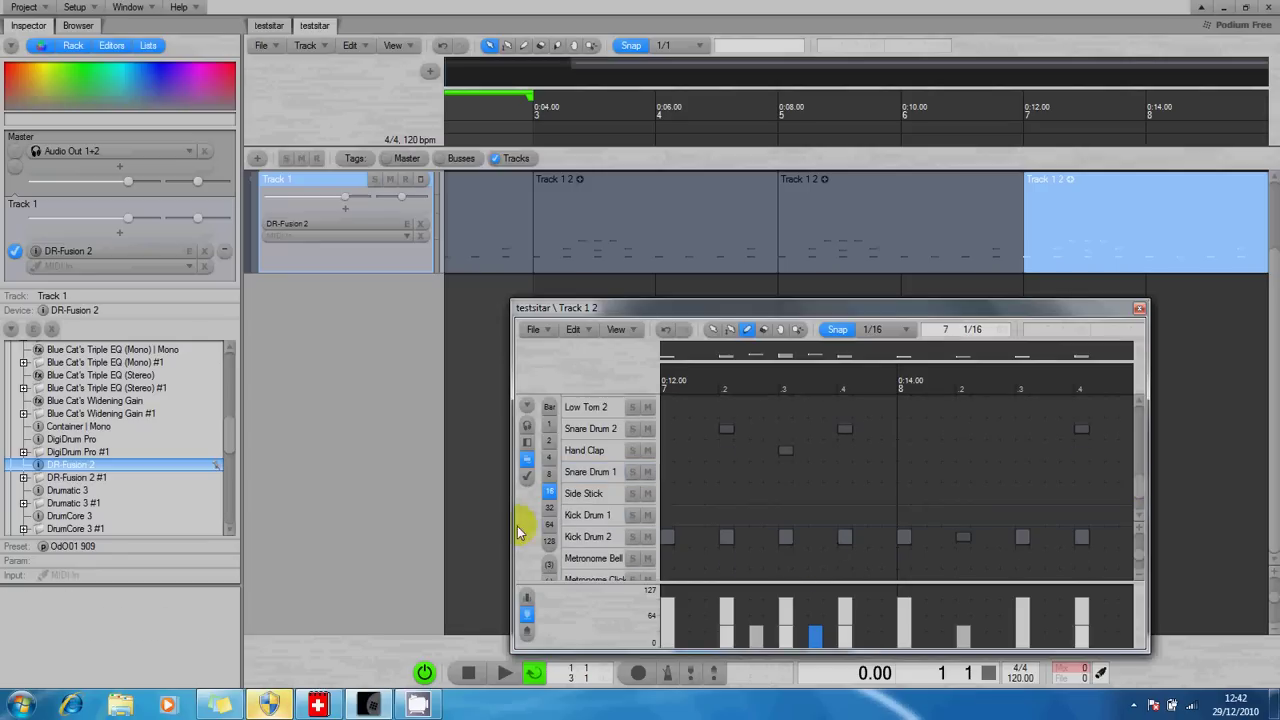
pyautogui.click(528, 410)
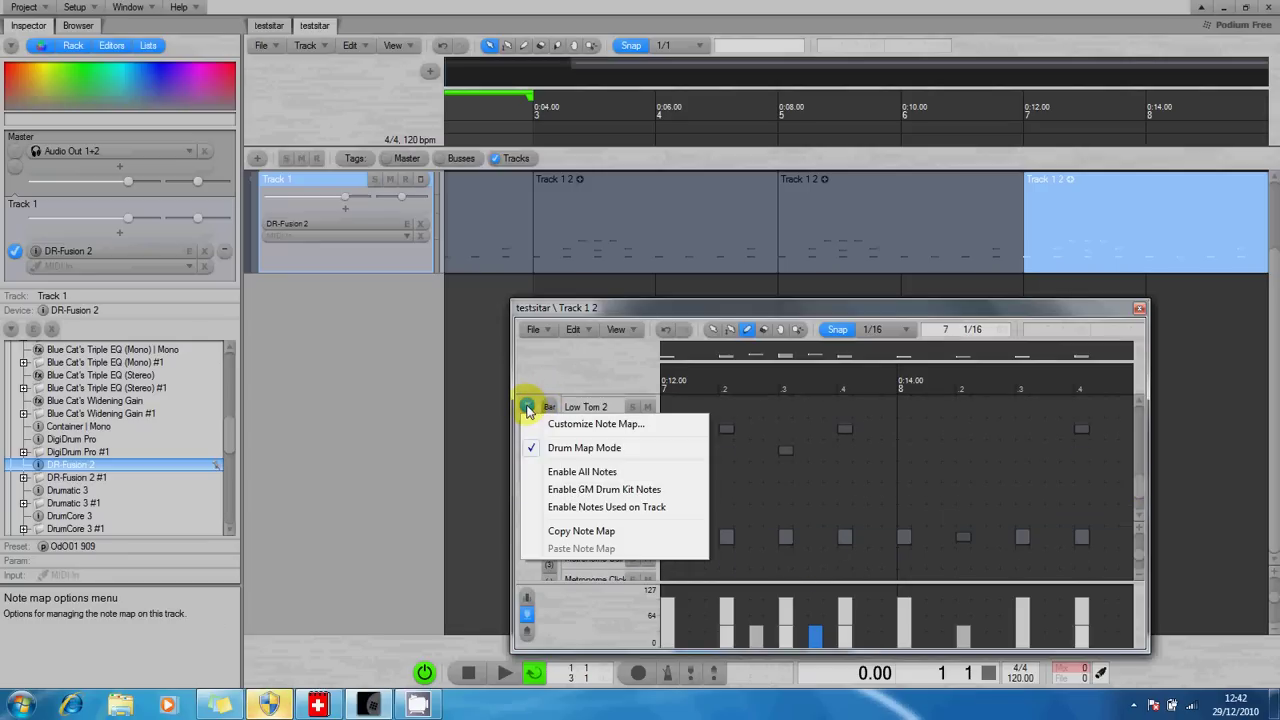
pyautogui.click(555, 510)
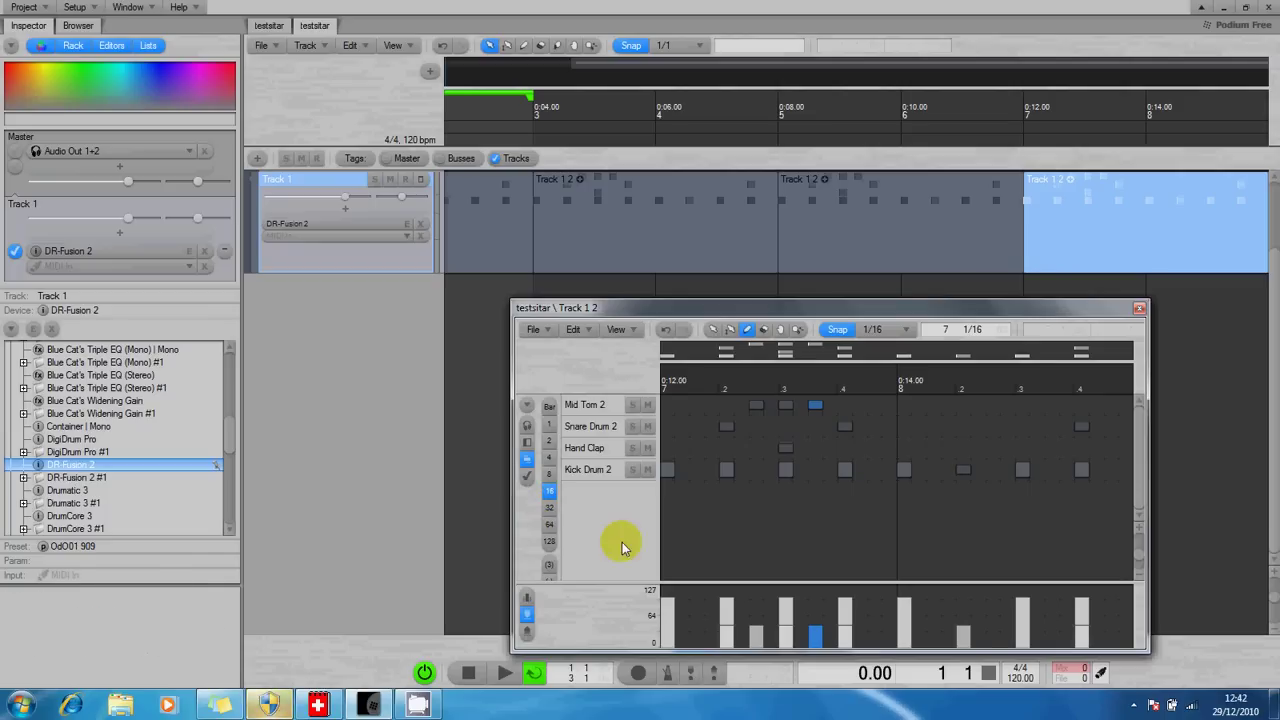
# Step: Delete the opening Kick Drum 2 and Snare Drum 2 hits from the shared pattern
pyautogui.click(668, 471)
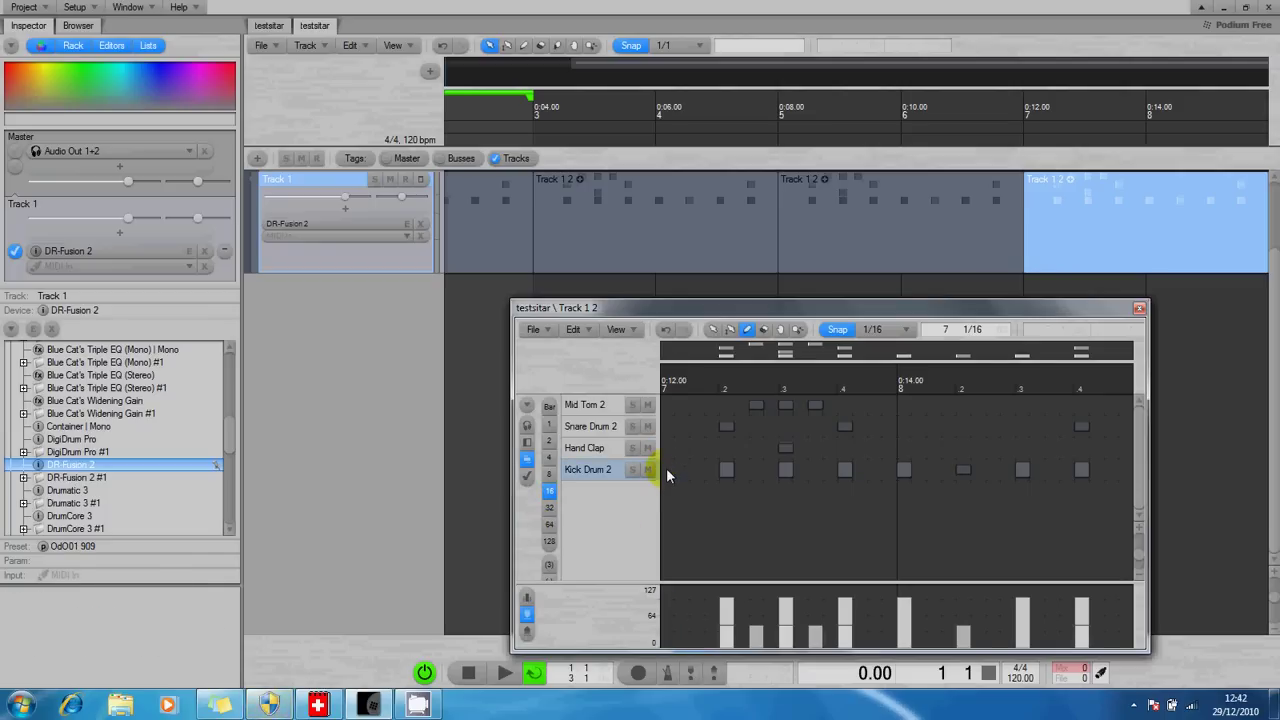
pyautogui.click(727, 428)
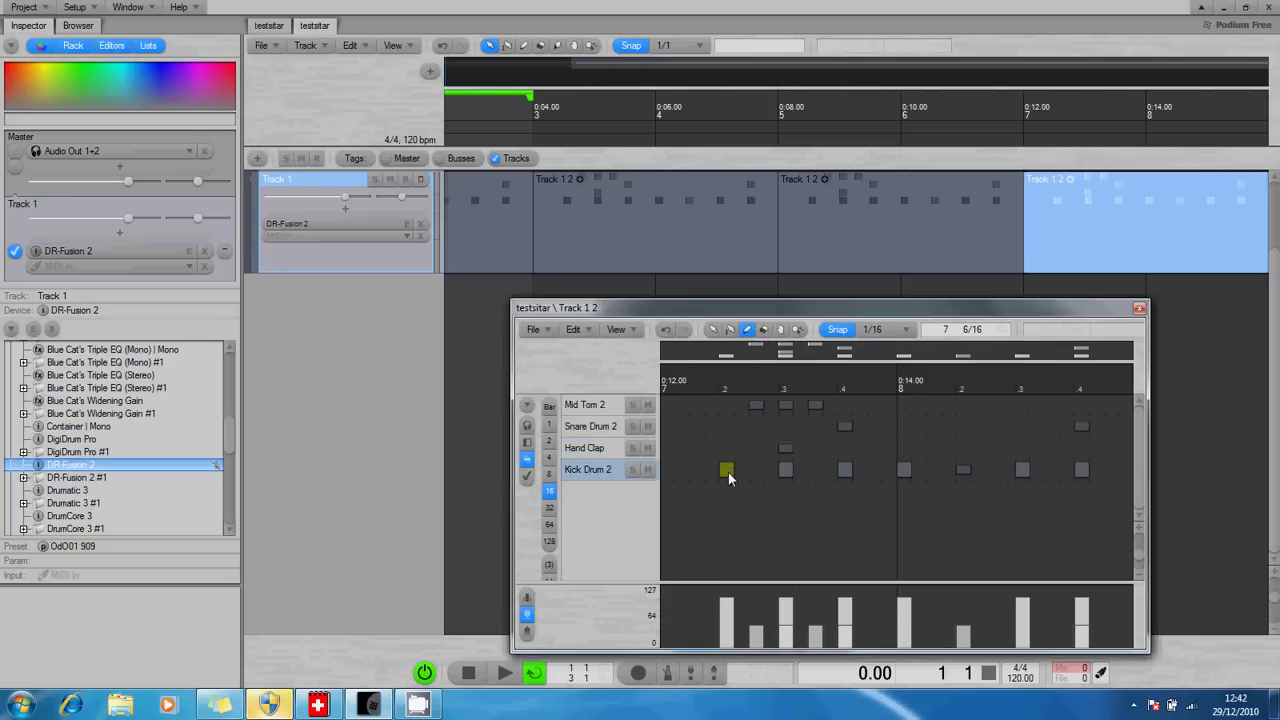
pyautogui.click(728, 474)
pyautogui.click(727, 471)
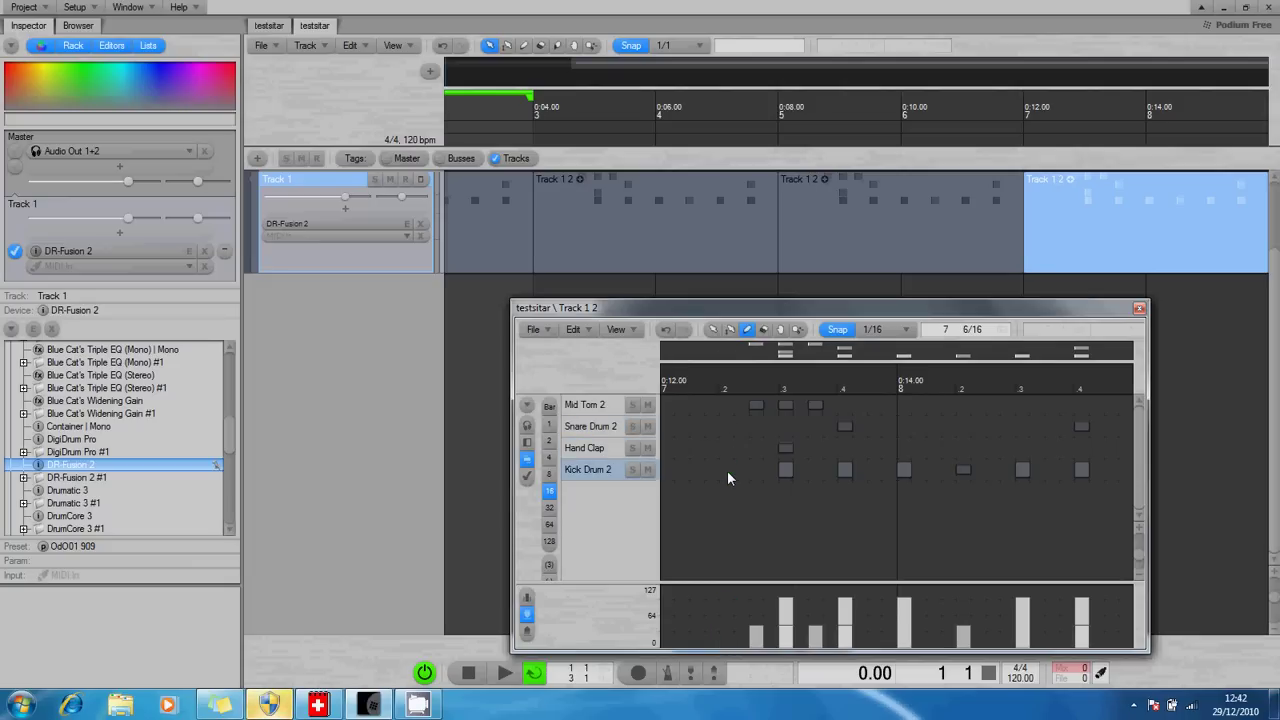
pyautogui.click(561, 203)
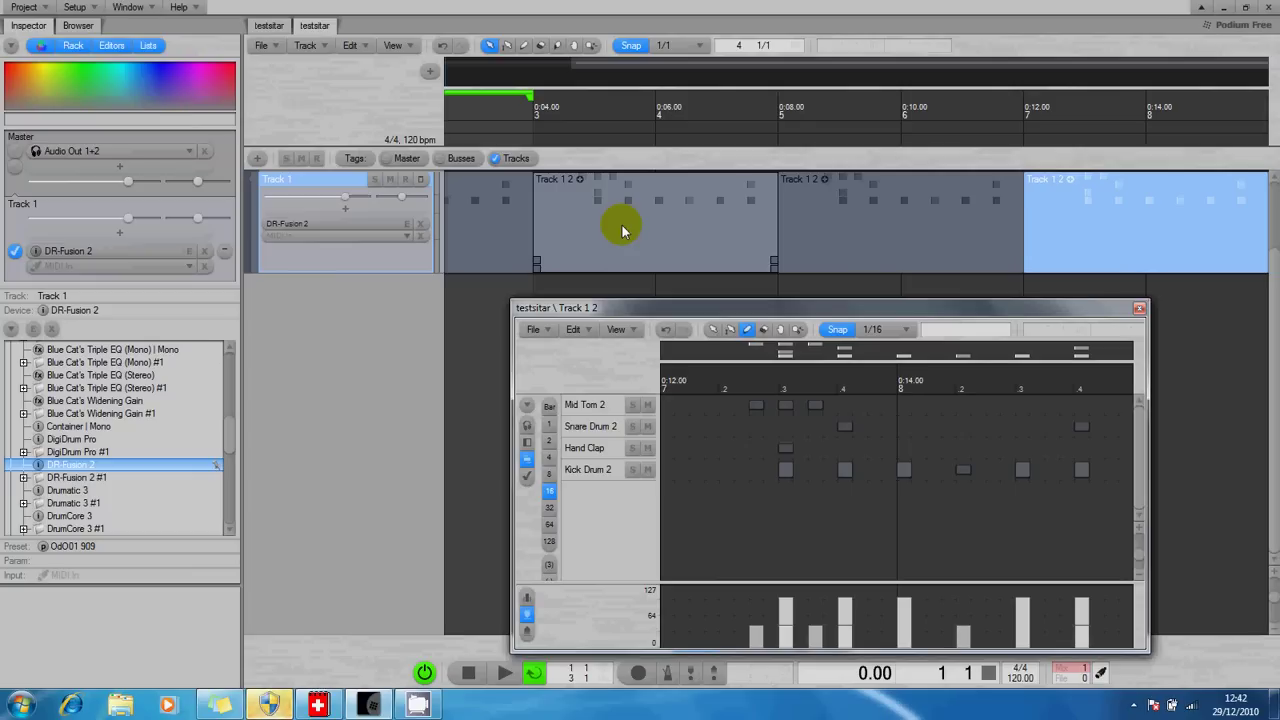
# Step: Convert the bars 7–8 clip into a unique copy named Track 1 2 2
pyautogui.click(1086, 190)
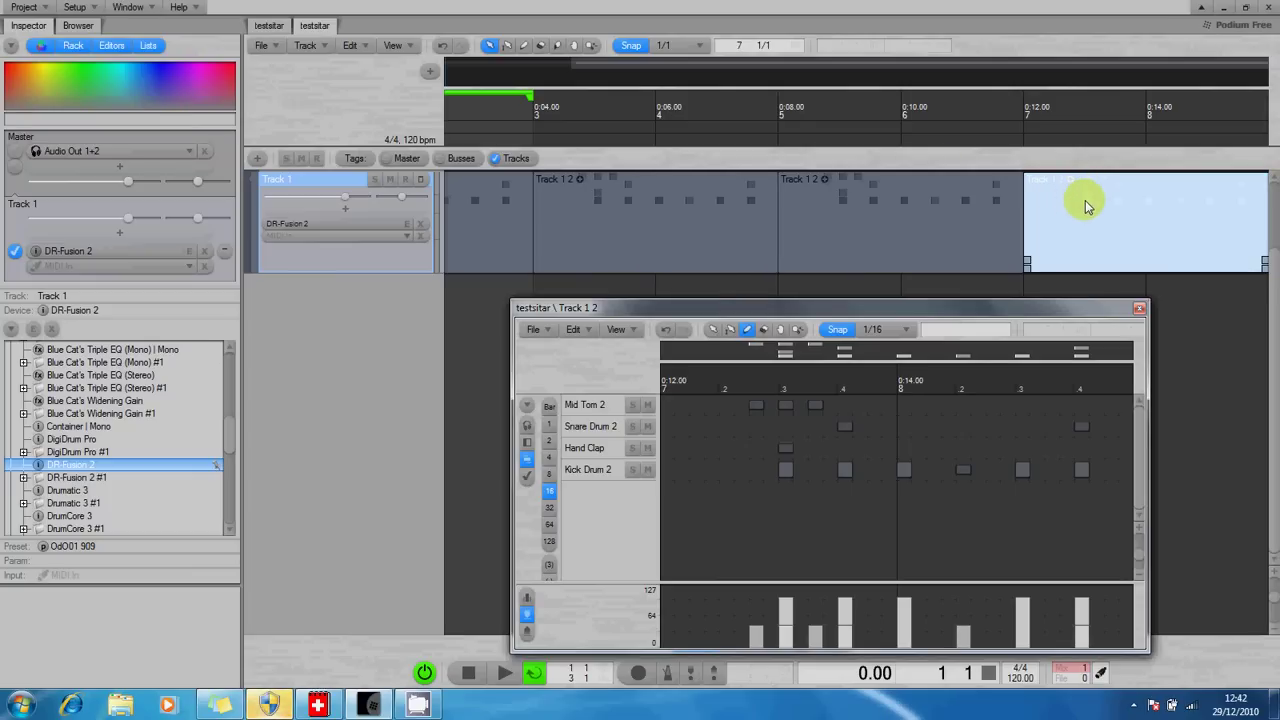
pyautogui.click(1140, 310)
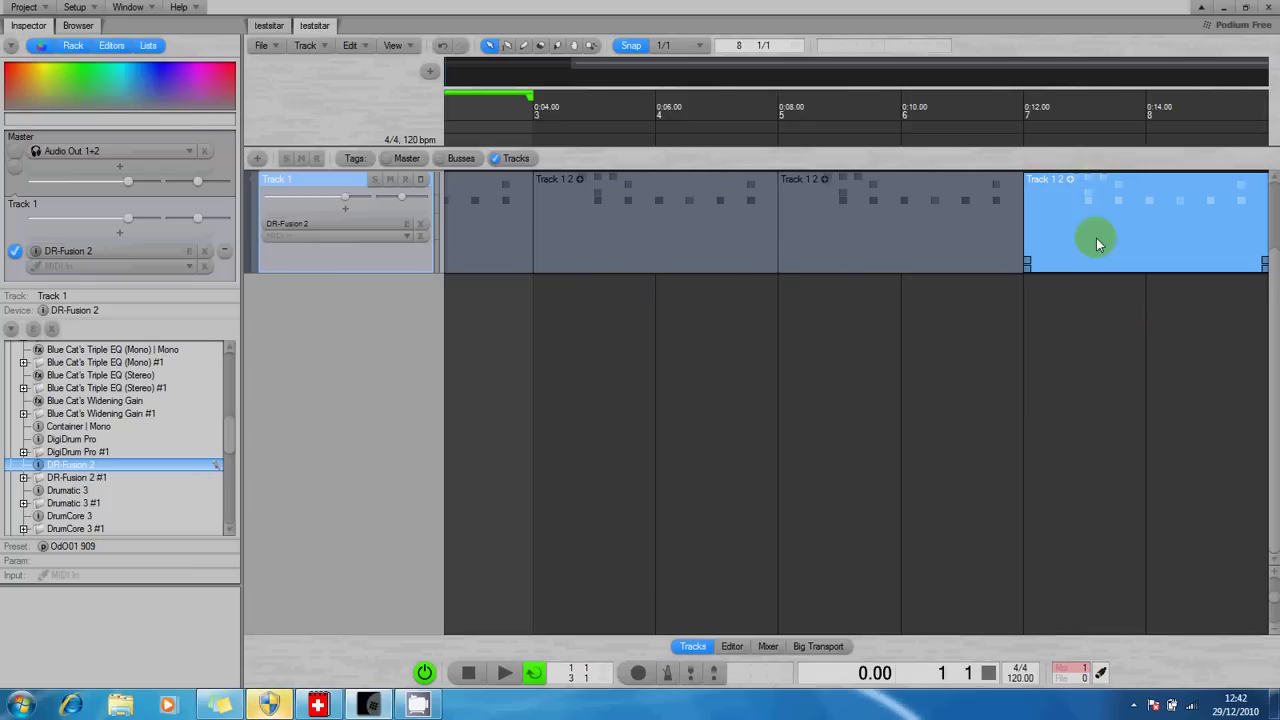
pyautogui.rightClick(1096, 231)
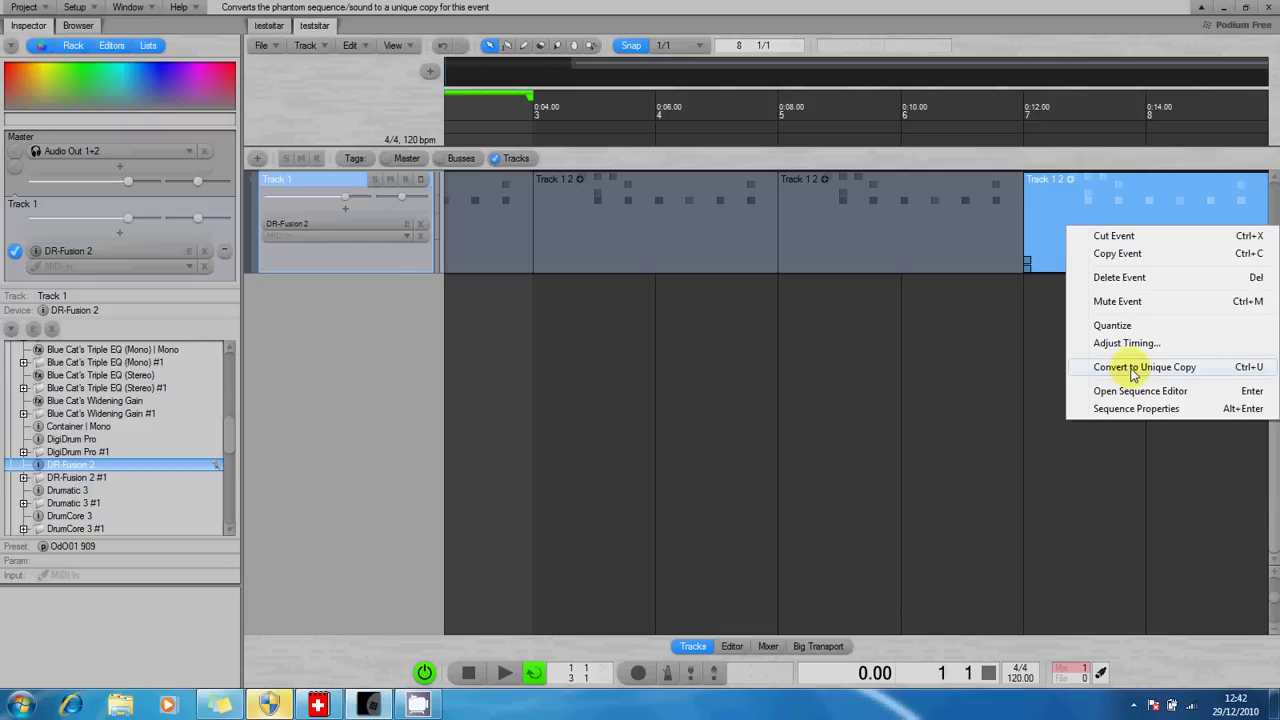
pyautogui.click(1131, 370)
pyautogui.click(1136, 222)
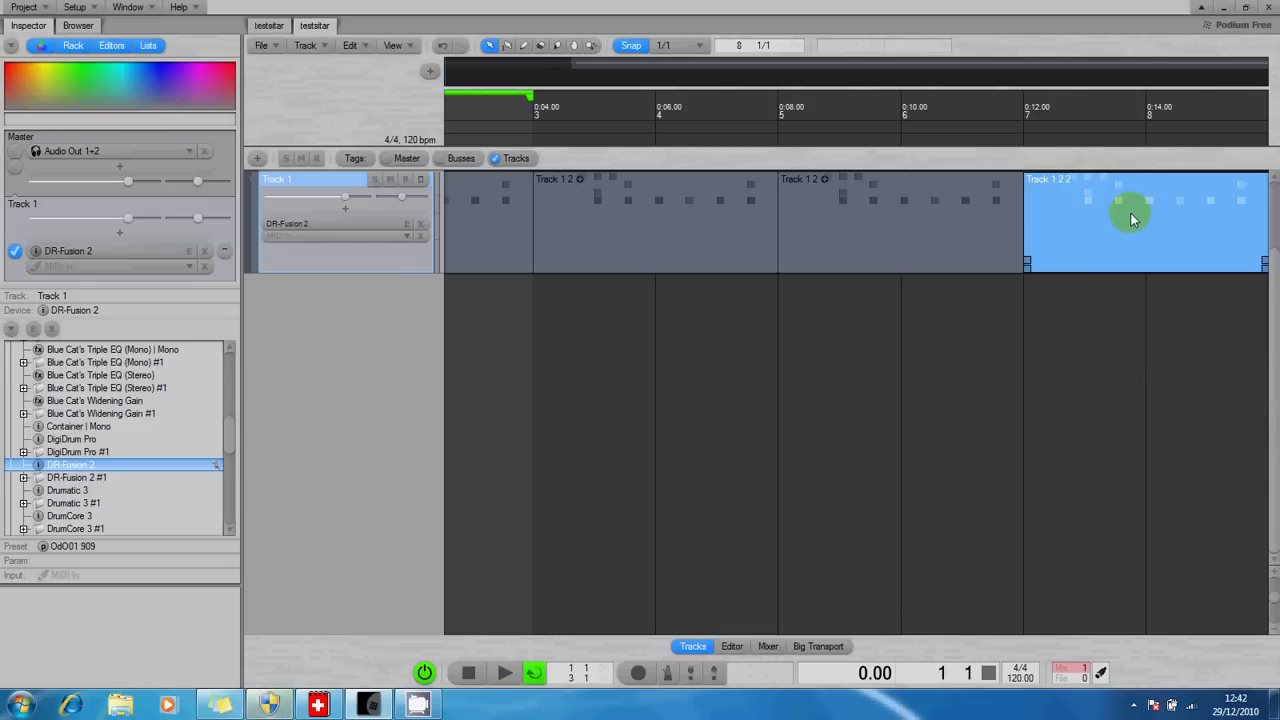
# Step: Delete every Kick Drum 2 hit in Track 1 2 2 across bars 7 and 8
pyautogui.doubleClick(1131, 220)
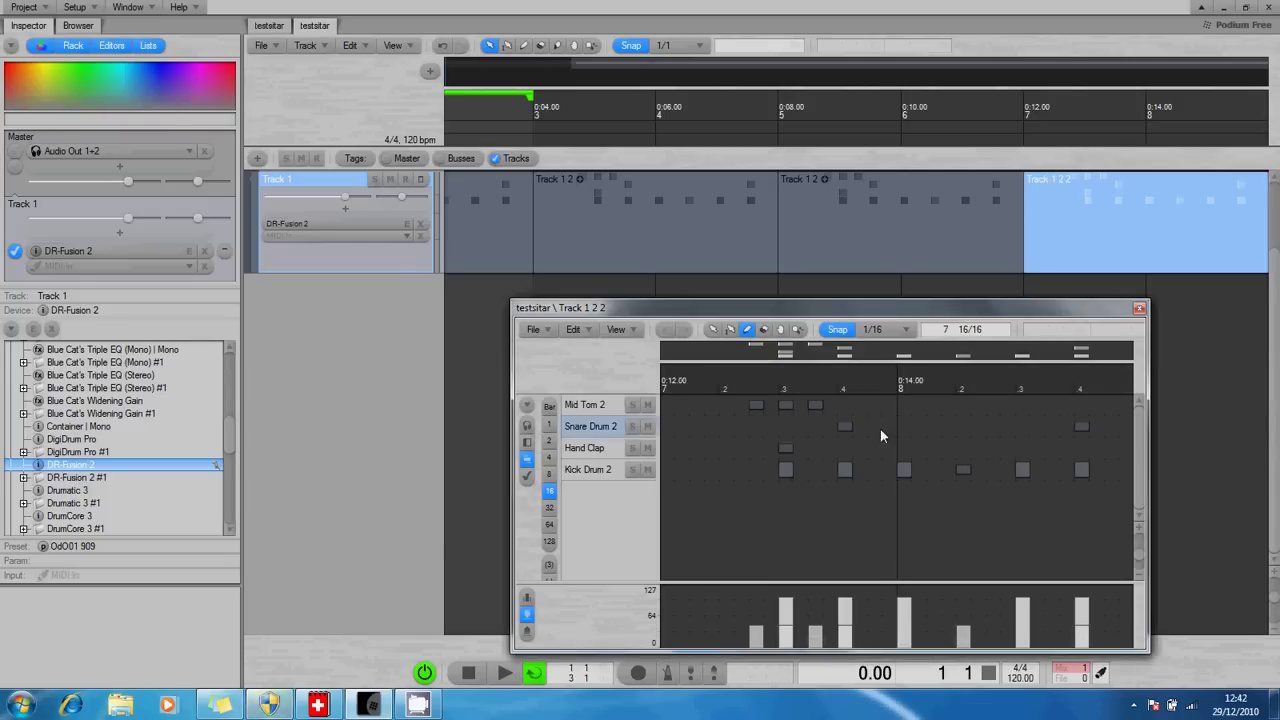
pyautogui.click(785, 469)
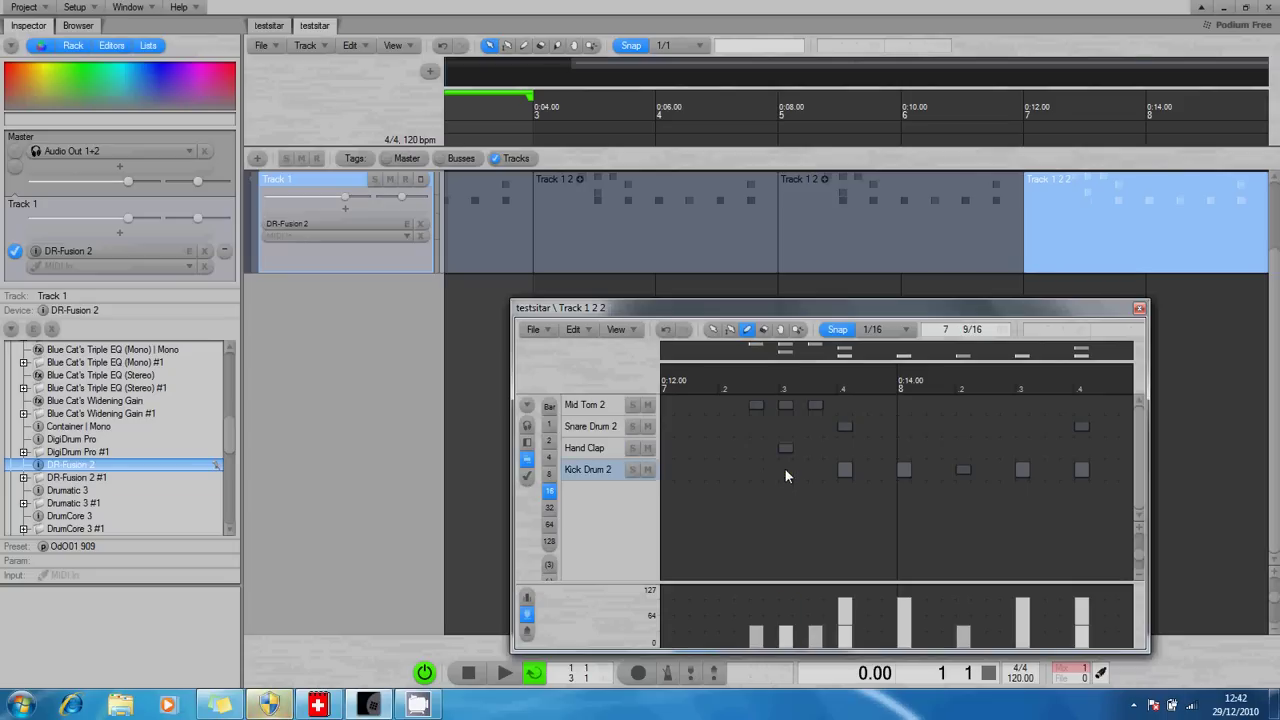
pyautogui.click(846, 471)
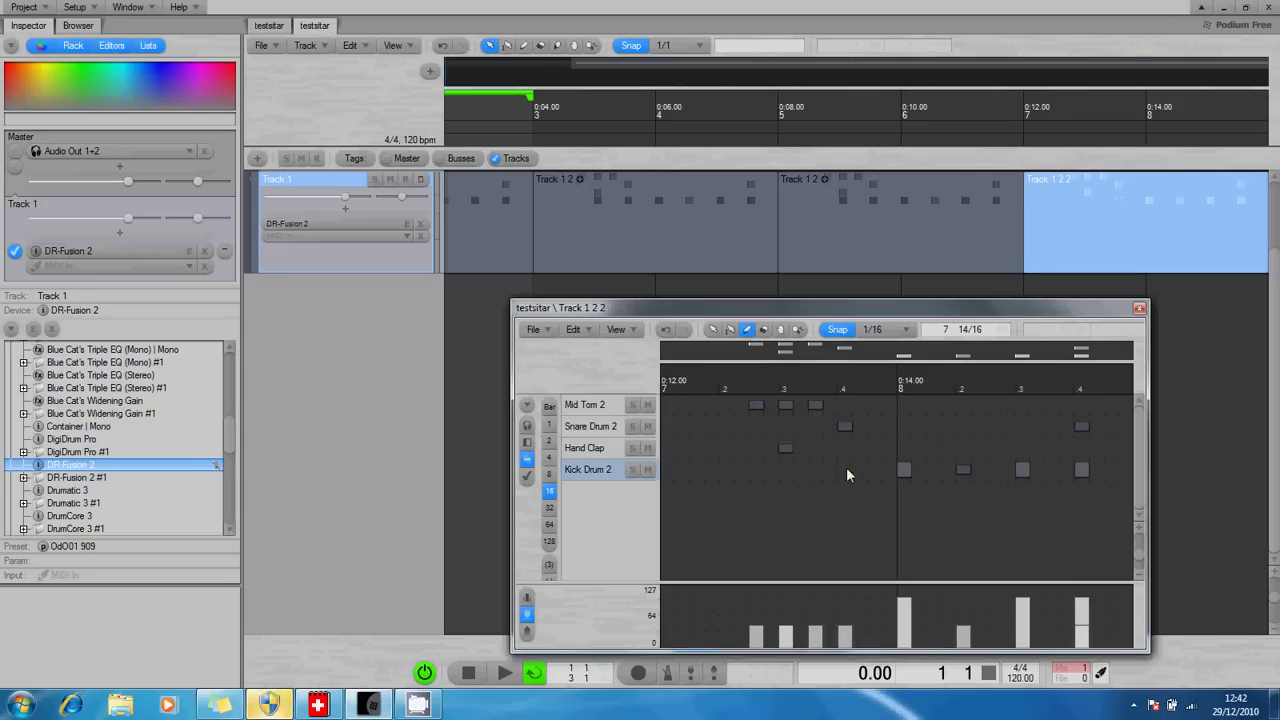
pyautogui.click(904, 471)
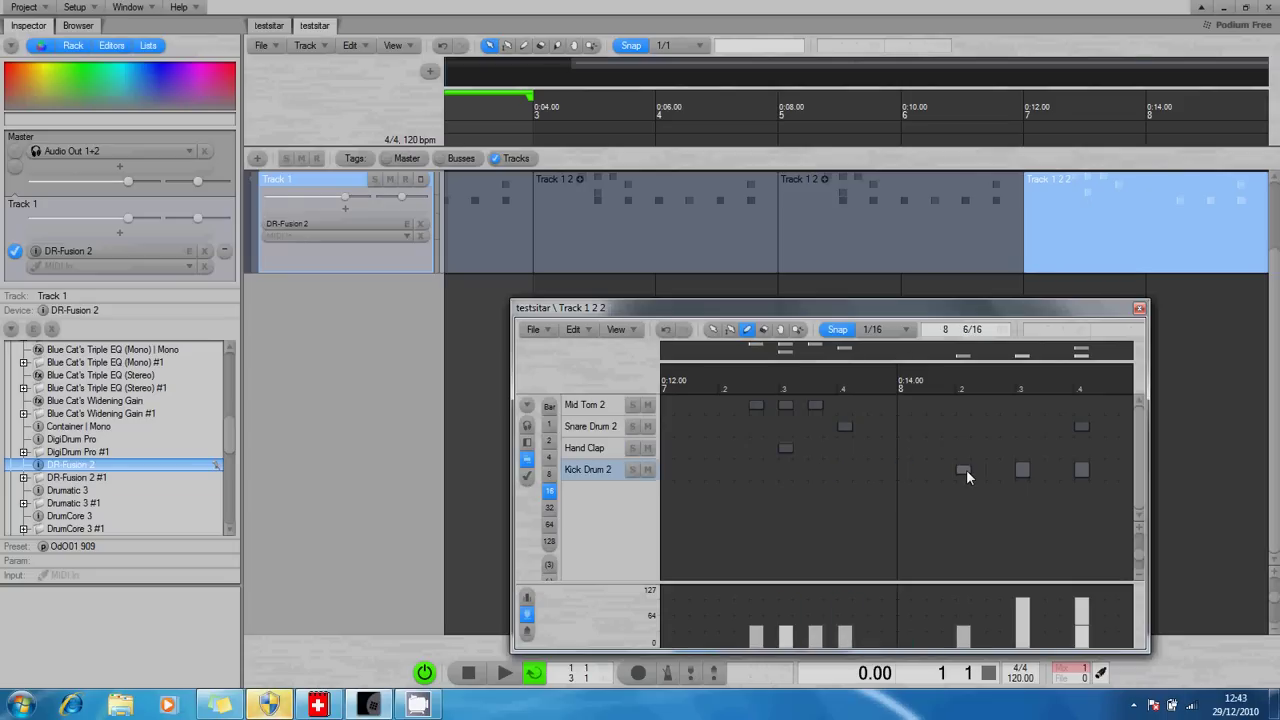
pyautogui.click(964, 470)
pyautogui.click(1022, 470)
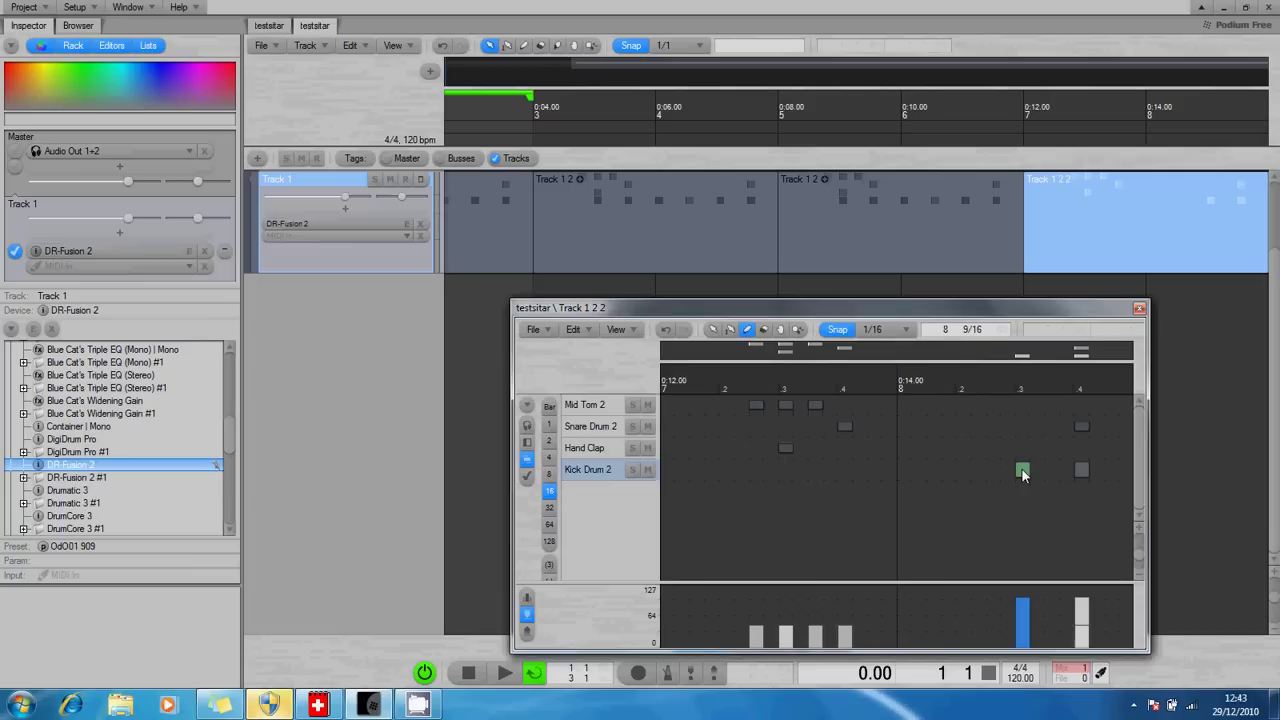
pyautogui.click(1081, 471)
pyautogui.click(1131, 229)
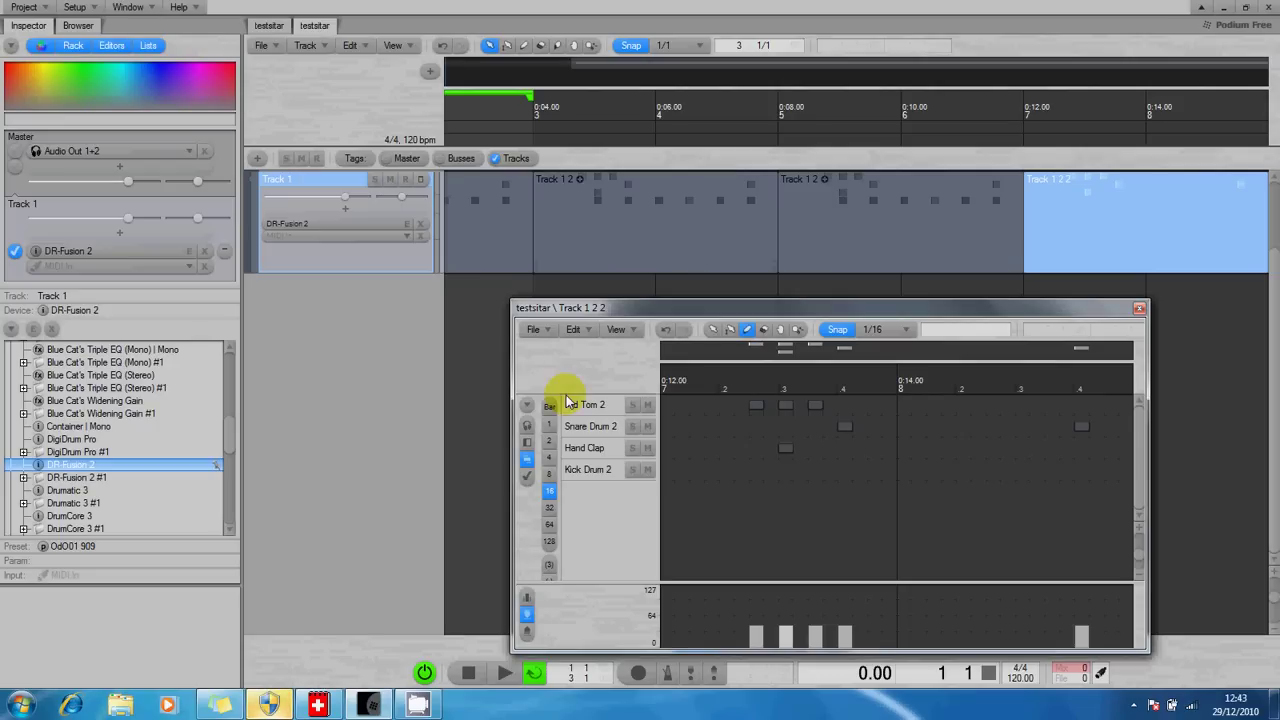
# Step: Turn looping off and play the full eight-bar drum arrangement
pyautogui.click(533, 676)
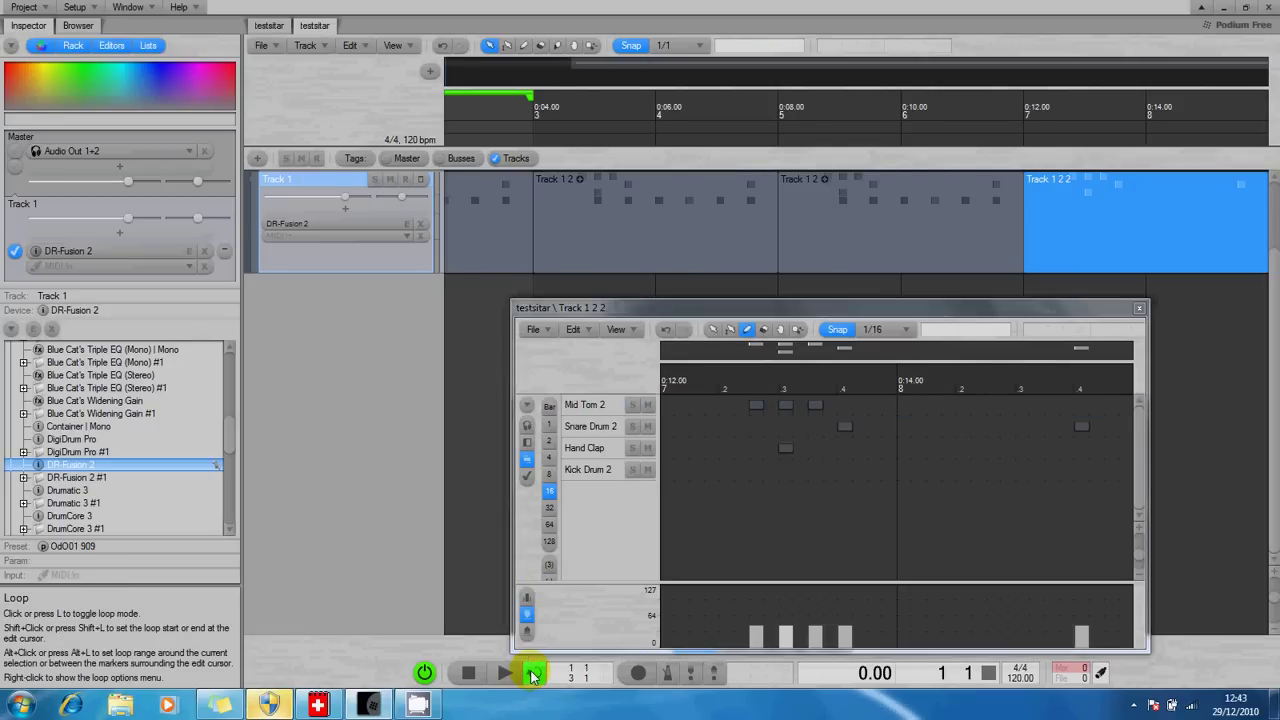
pyautogui.click(533, 676)
pyautogui.press('space')
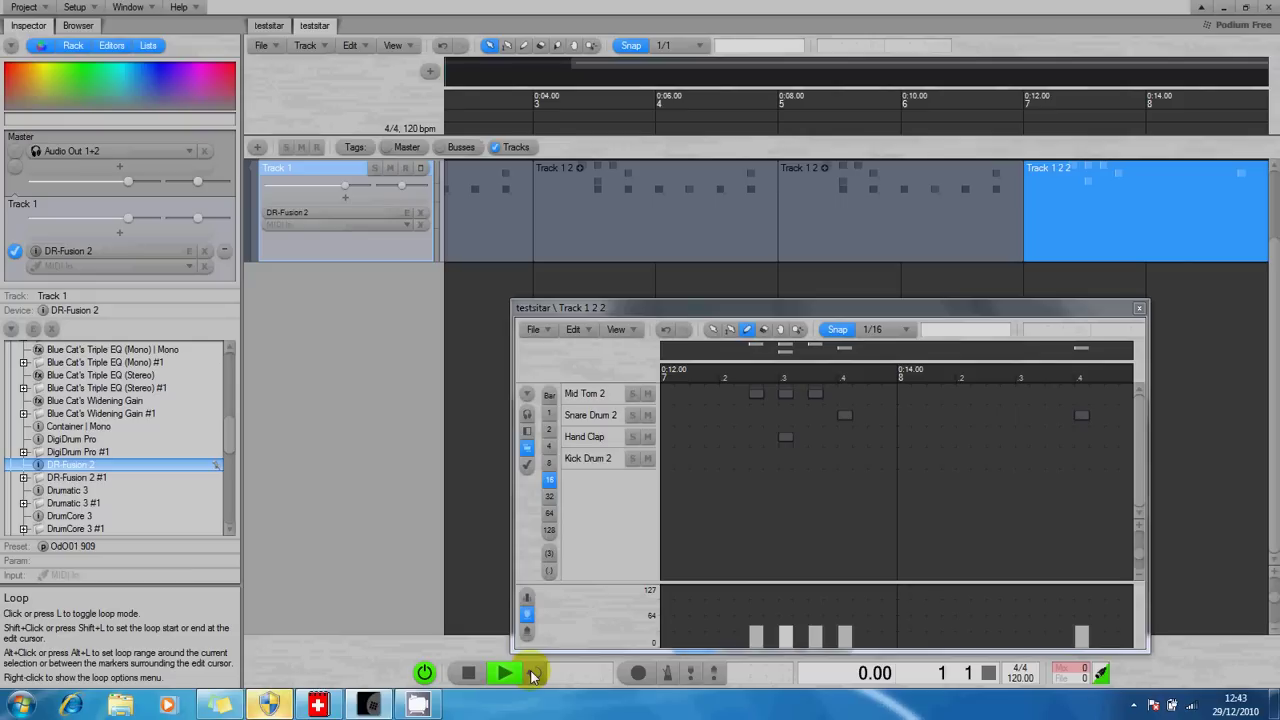